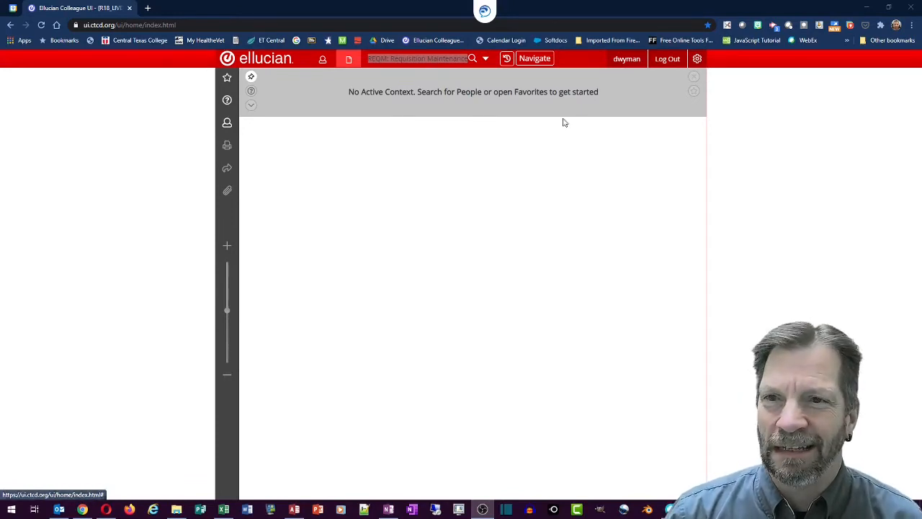
Browse the CF application's Purchasing module to the Requisition Maintenance (REQM) form, then back out.
click(539, 60)
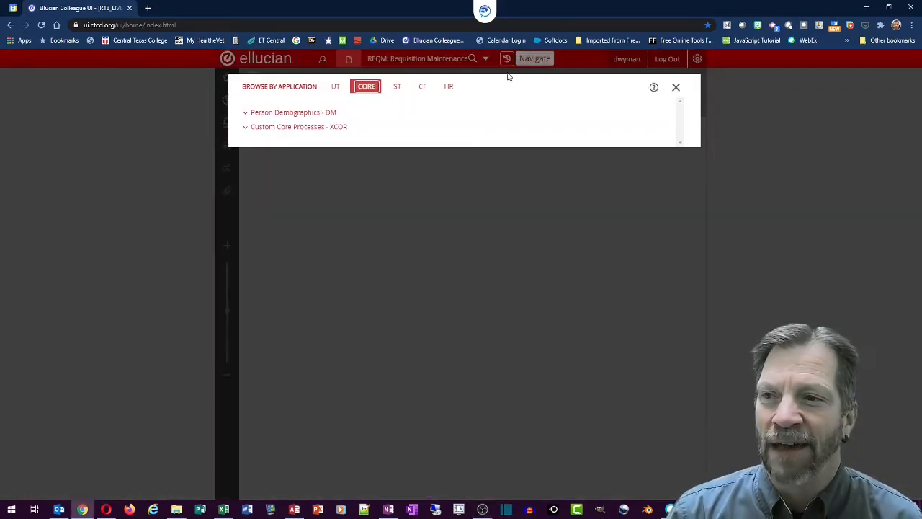
click(423, 88)
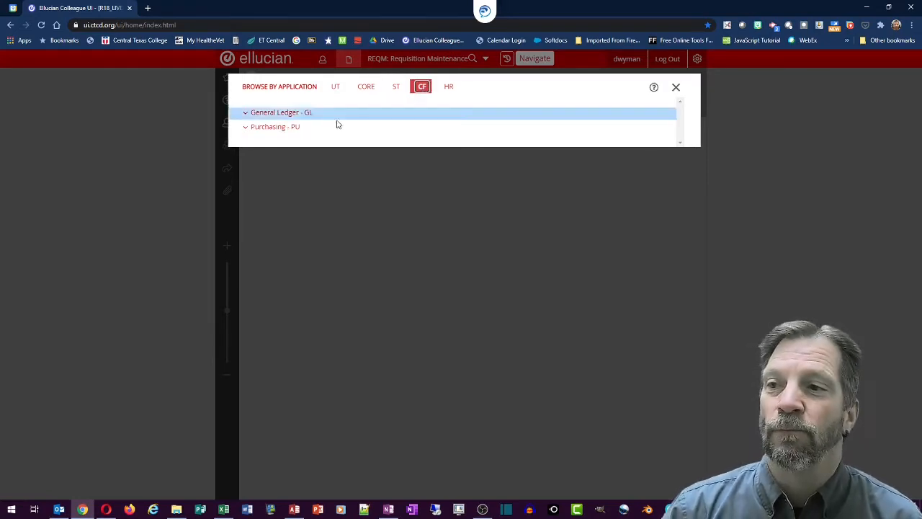
click(248, 130)
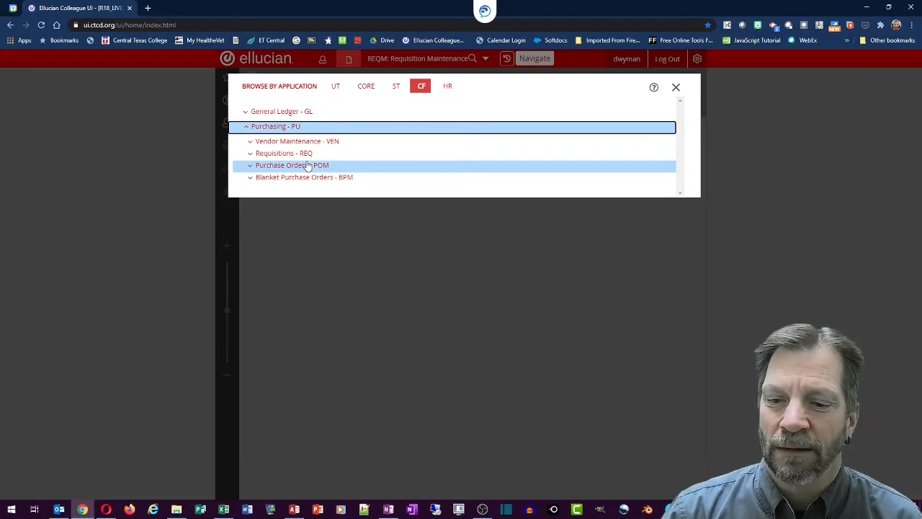
click(250, 154)
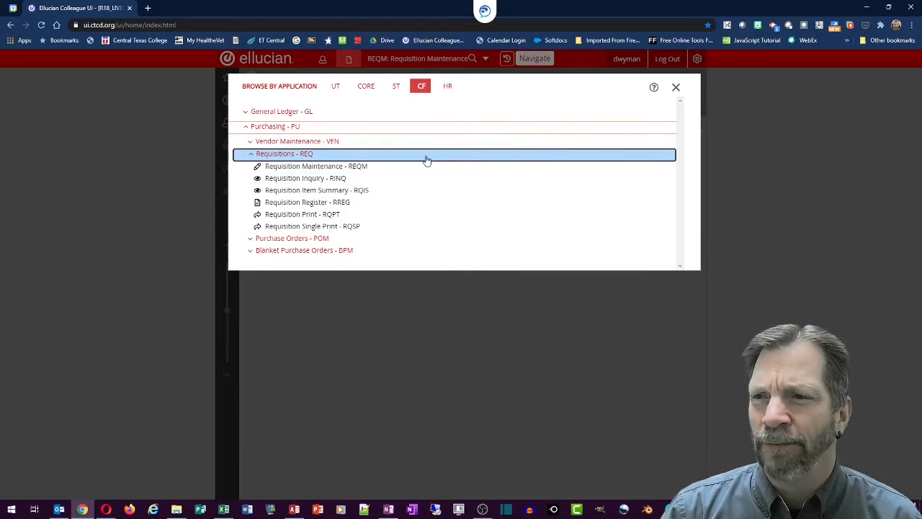
click(345, 168)
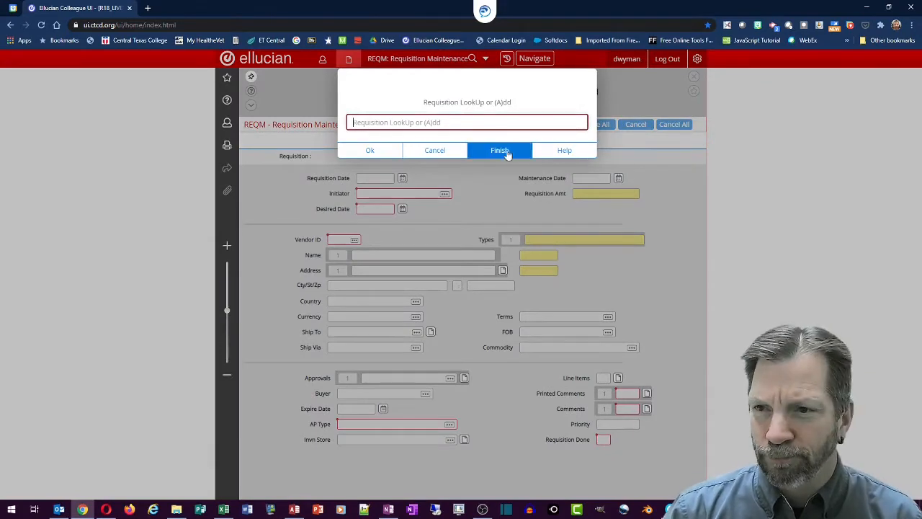
click(435, 151)
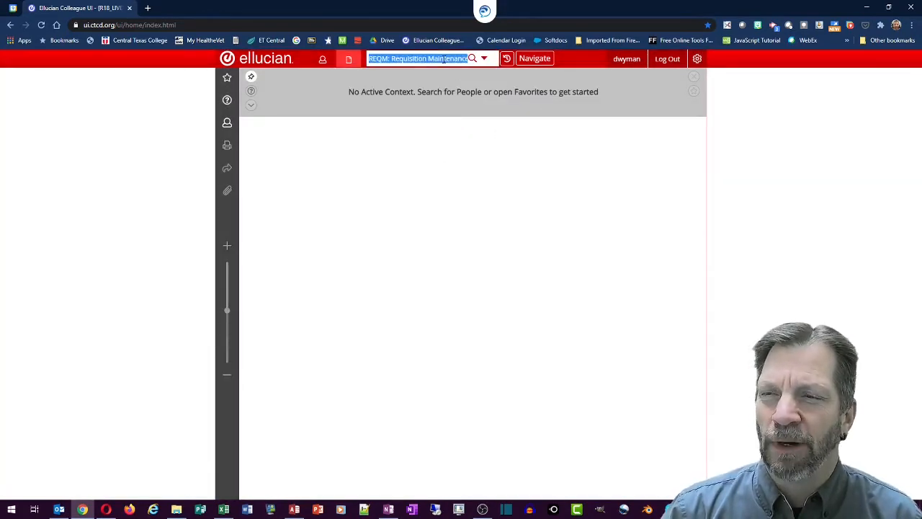
Reopen REQM from the form search and enter 'a' to add a requisition.
key(BackSpace)
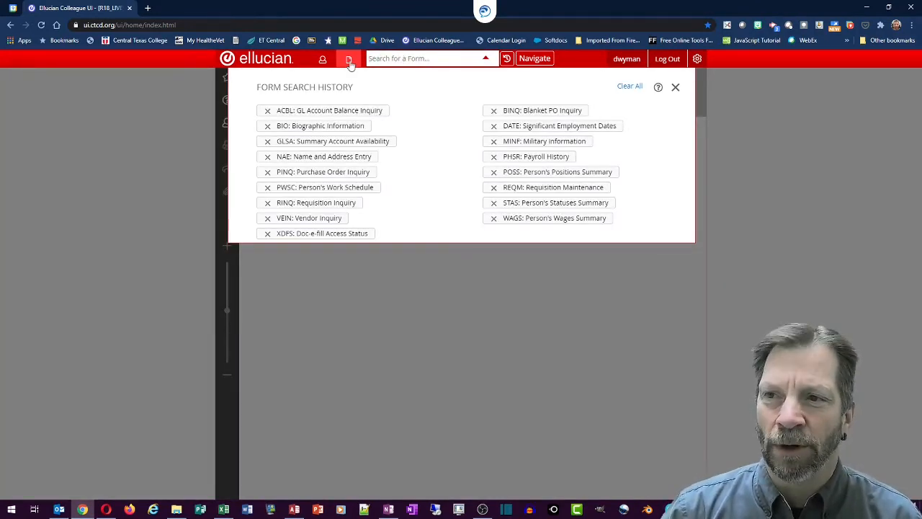
text(req)
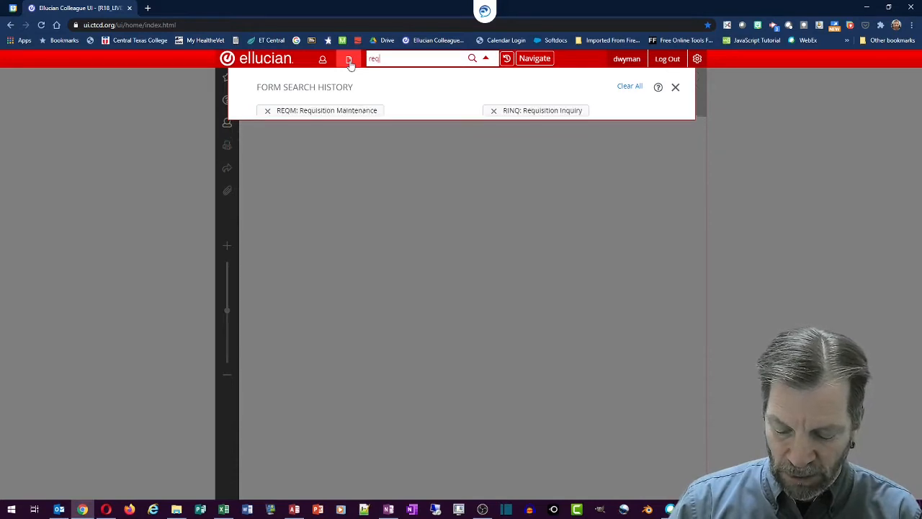
text(m)
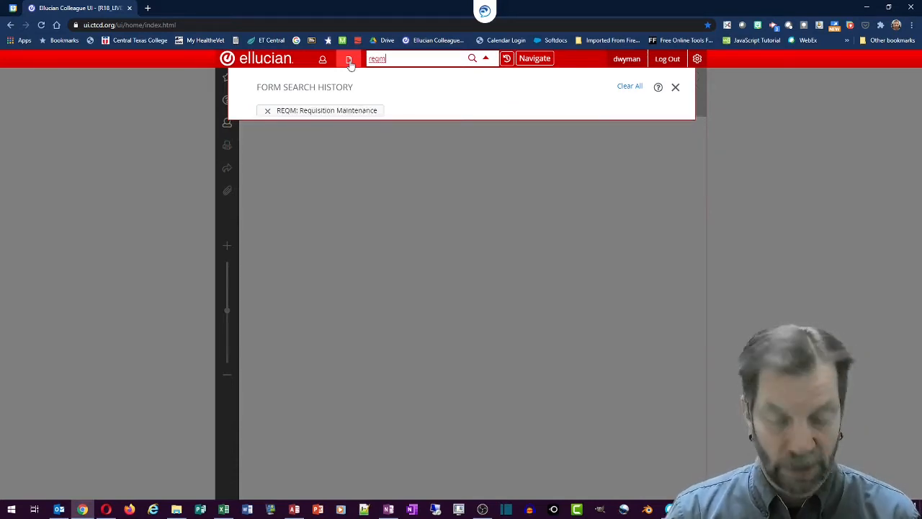
key(Return)
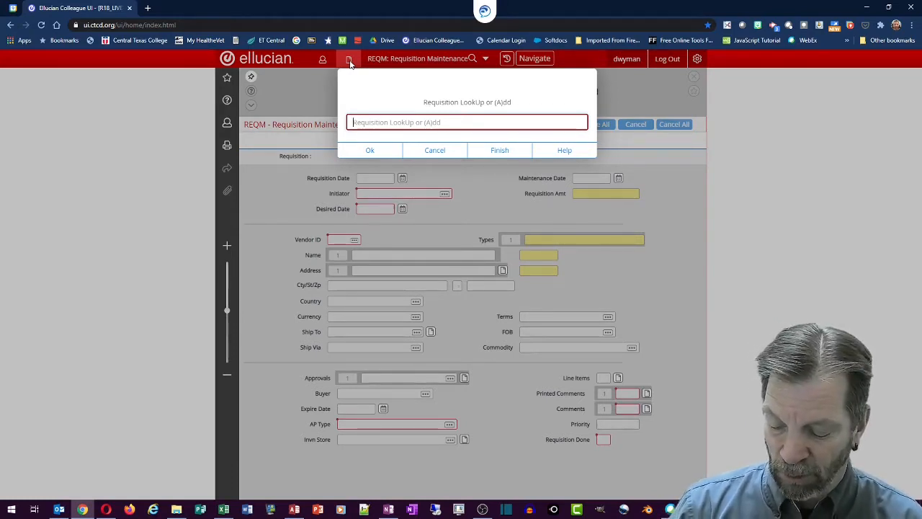
text(a)
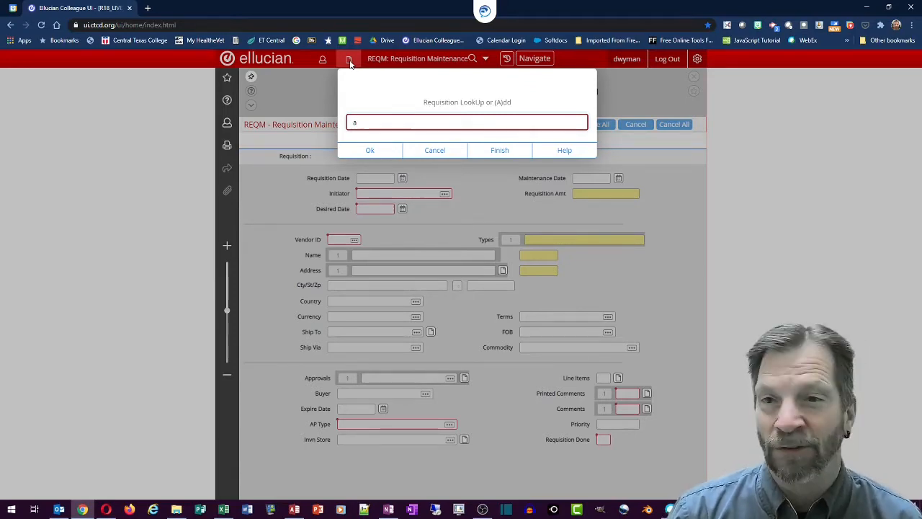
Add a requisition with an auto-assigned number and accept the future fiscal-year date 02/09/21.
key(Return)
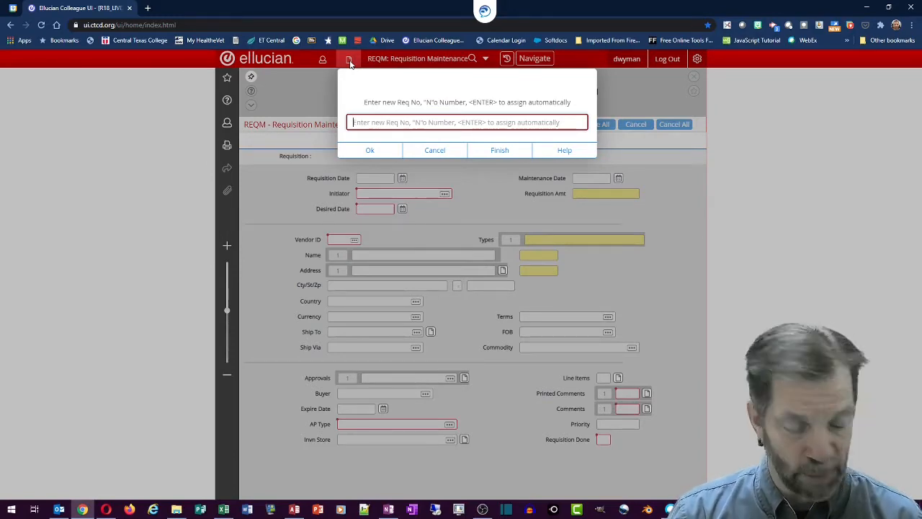
key(Return)
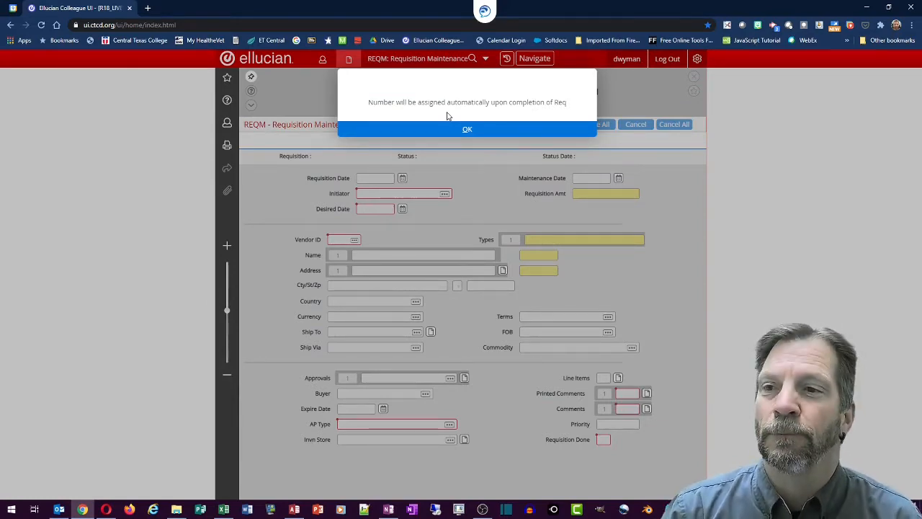
click(466, 131)
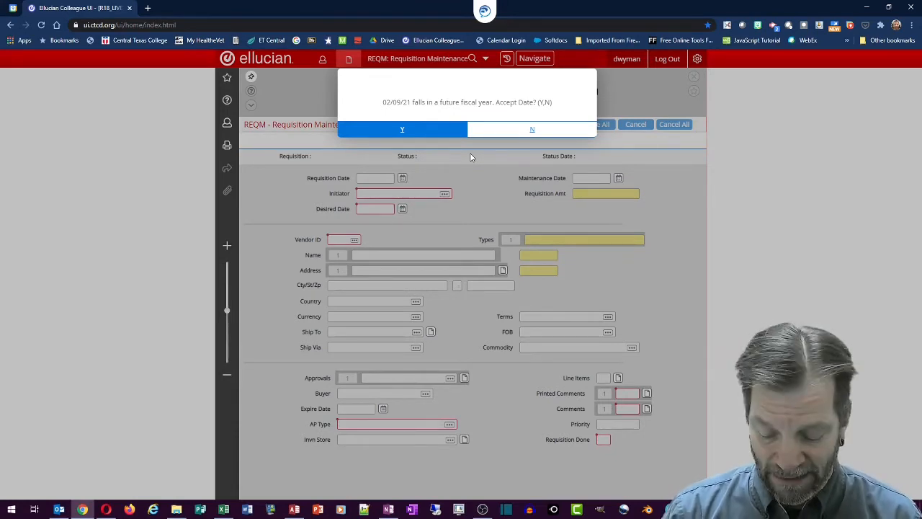
click(402, 130)
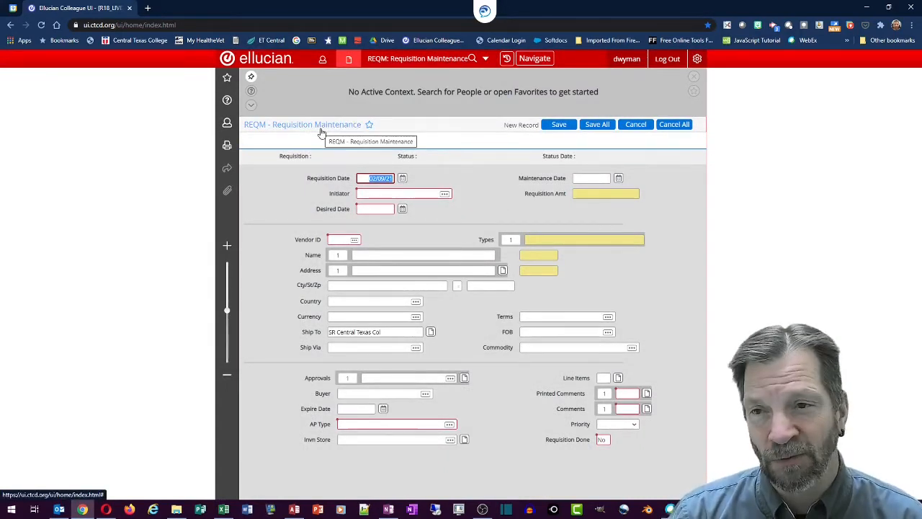
Enter the initiator's ID and set the Desired Date to 02/26/21.
click(372, 193)
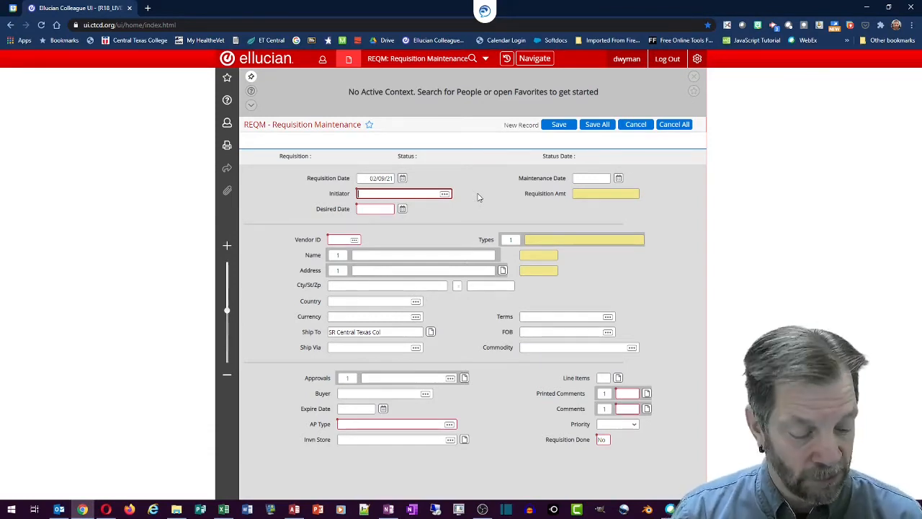
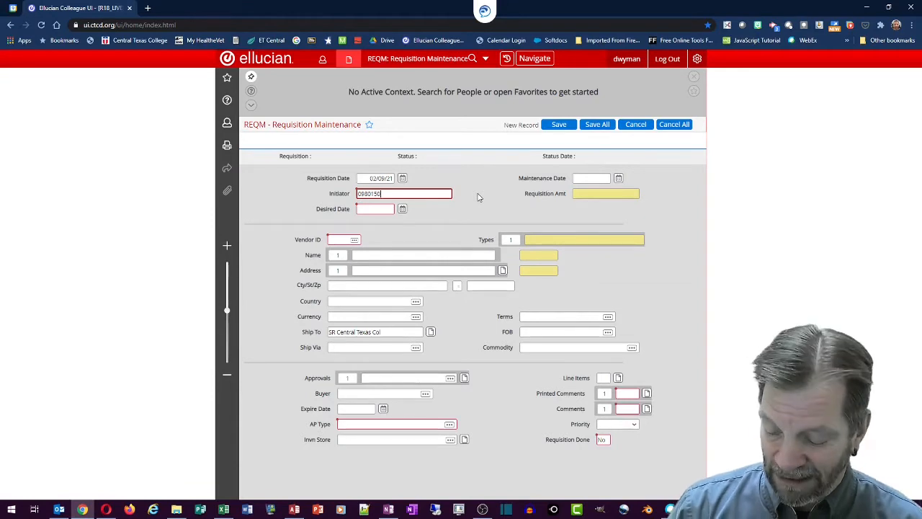
key(Tab)
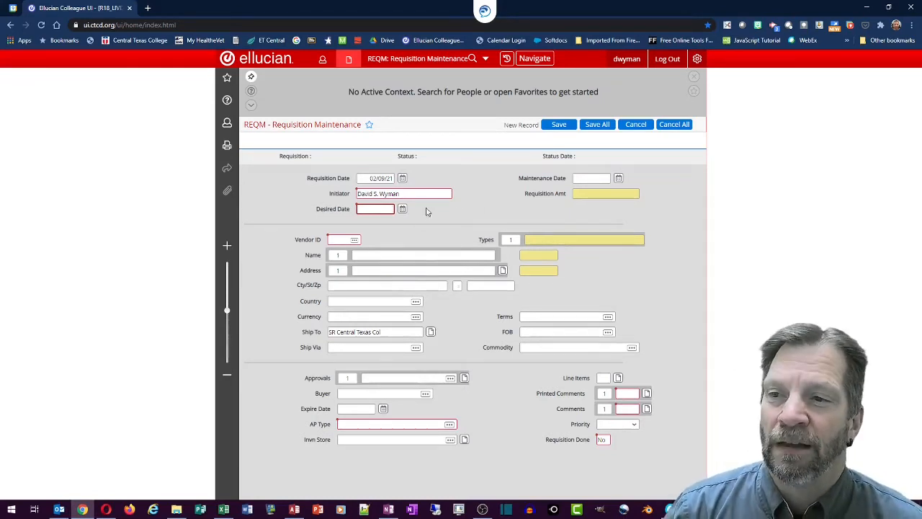
click(402, 209)
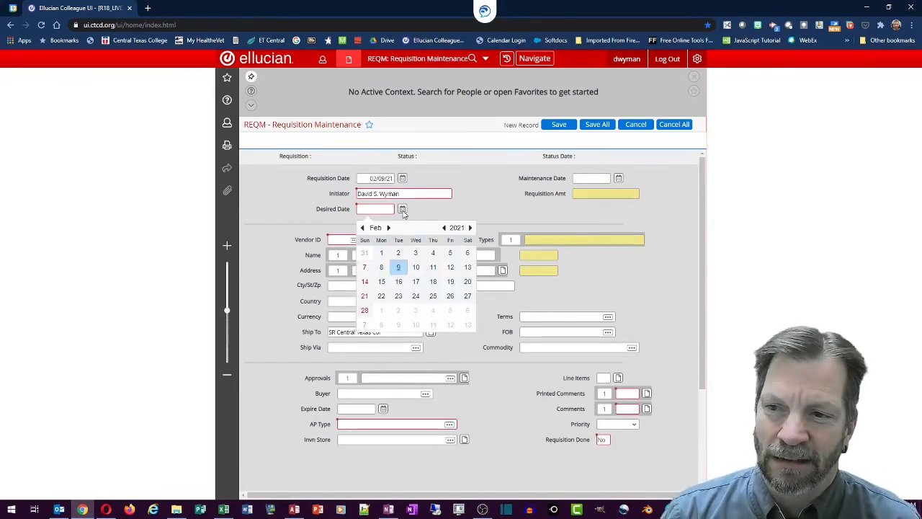
click(451, 296)
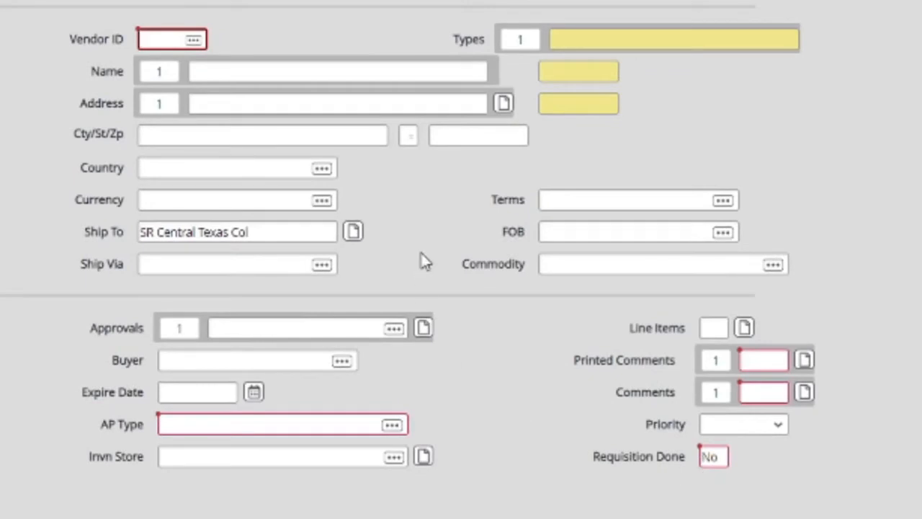
Run a vendor lookup on 'perry' from the Vendor ID field.
click(145, 40)
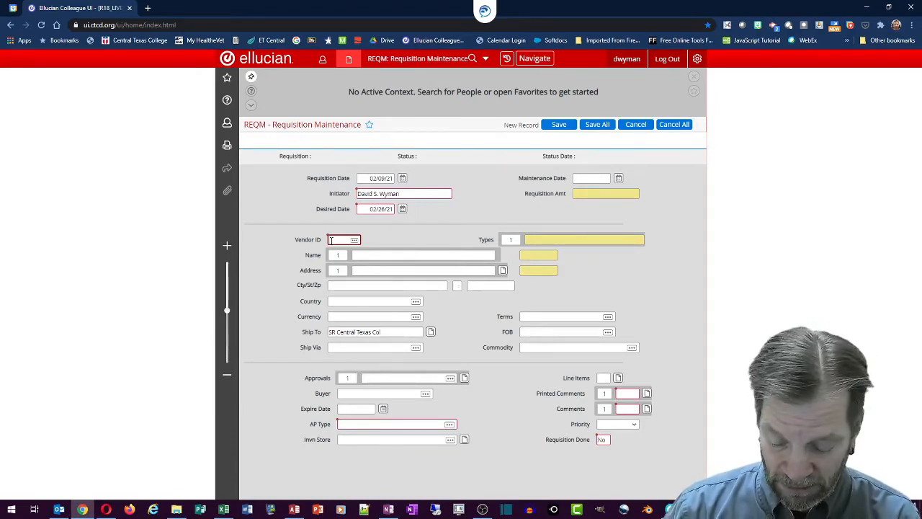
text(Jerry)
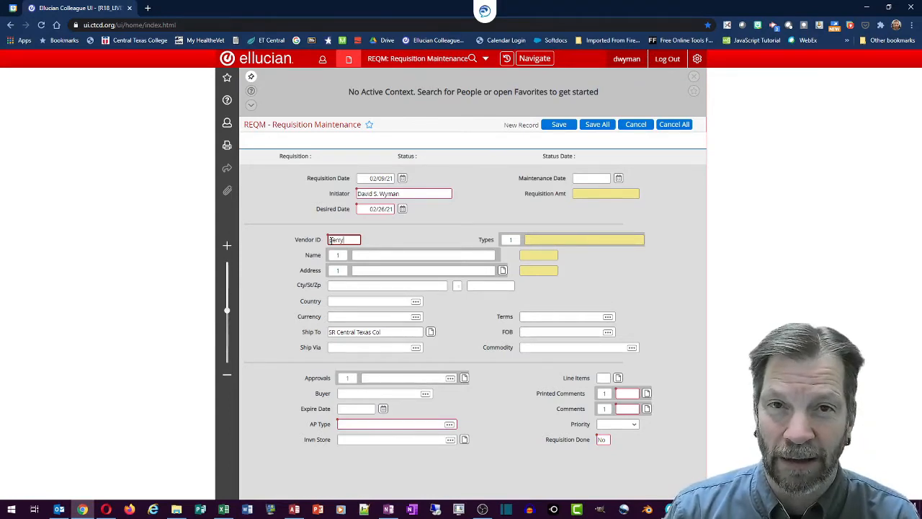
key(Return)
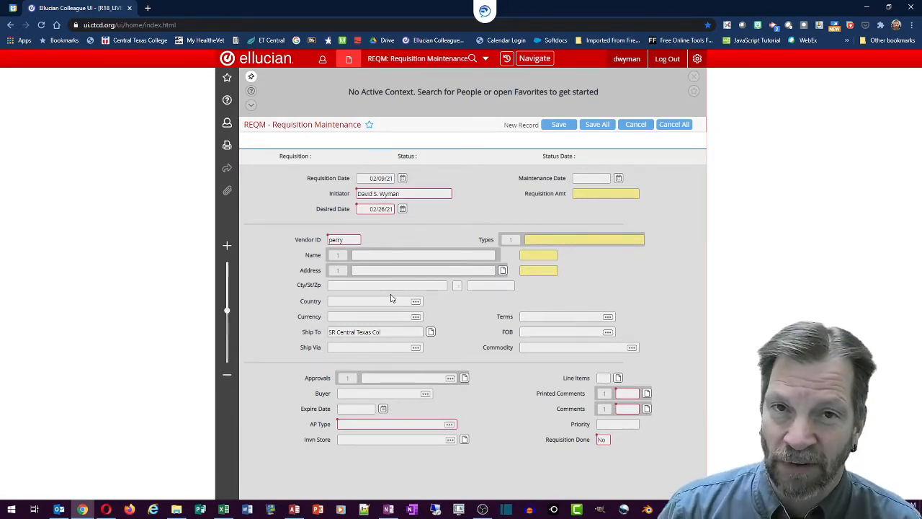
key(Tab)
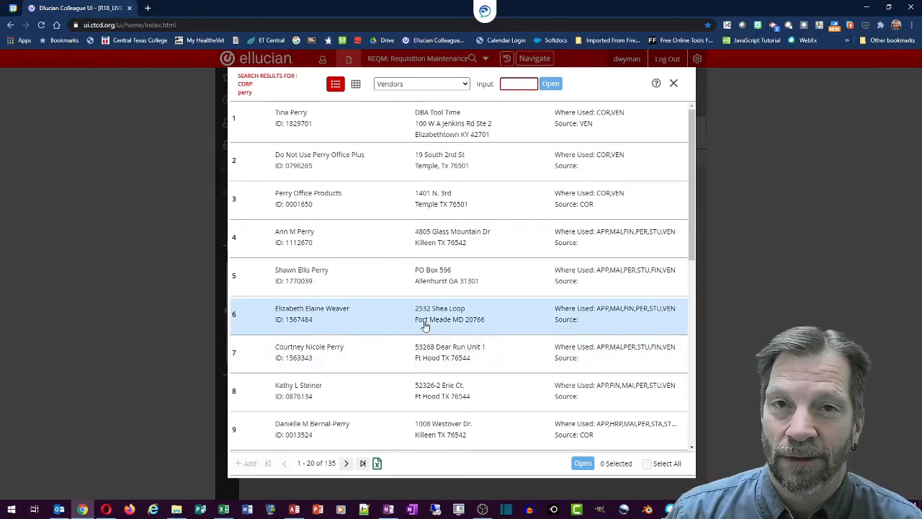
Scan the perry vendor results for Perry Office Products' ID, then close the results.
scroll(425, 325, down, 5)
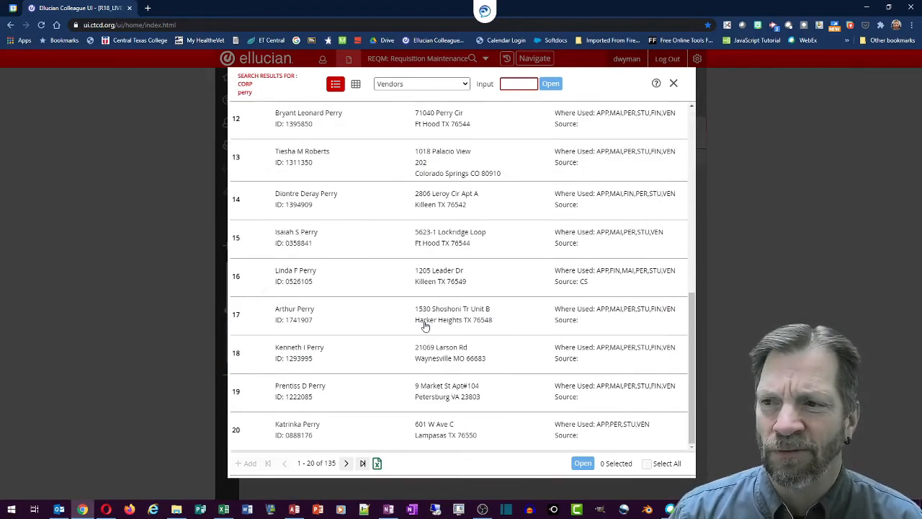
scroll(425, 326, up, 5)
scroll(425, 325, down, 5)
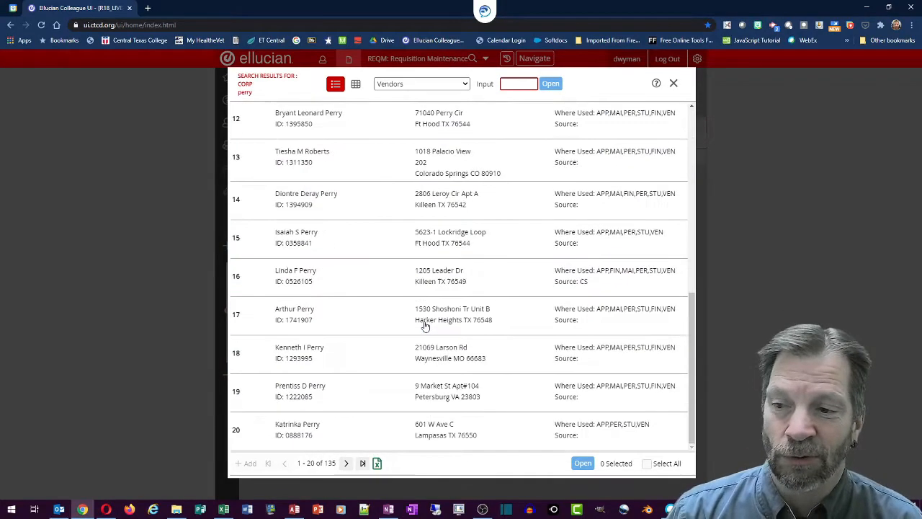
scroll(425, 325, up, 5)
scroll(424, 325, down, 5)
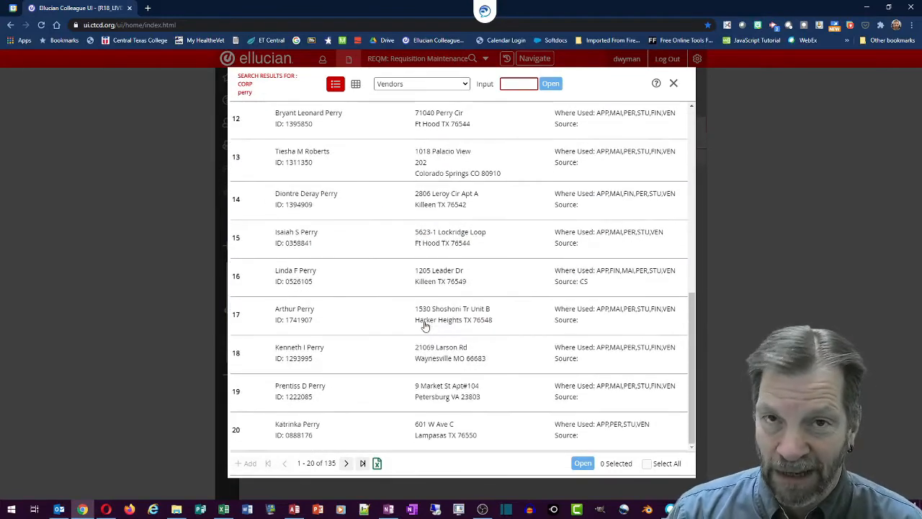
scroll(425, 325, up, 5)
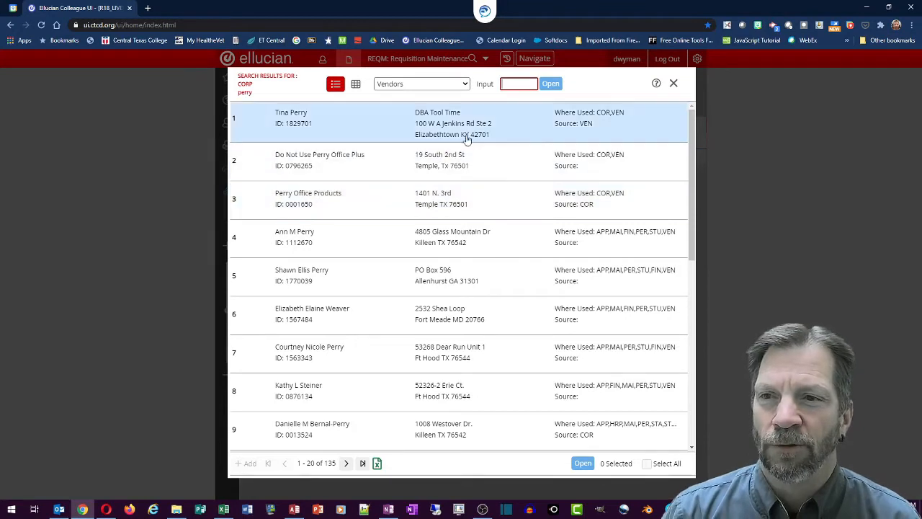
click(672, 83)
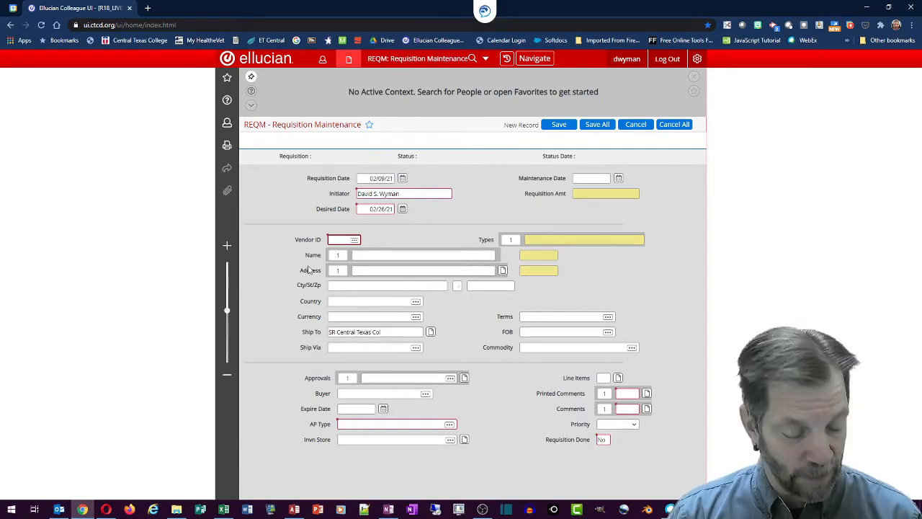
Set the vendor to 0001650 Perry Office Products, filling its Temple TX address and 30 Net 30 terms.
text(1)
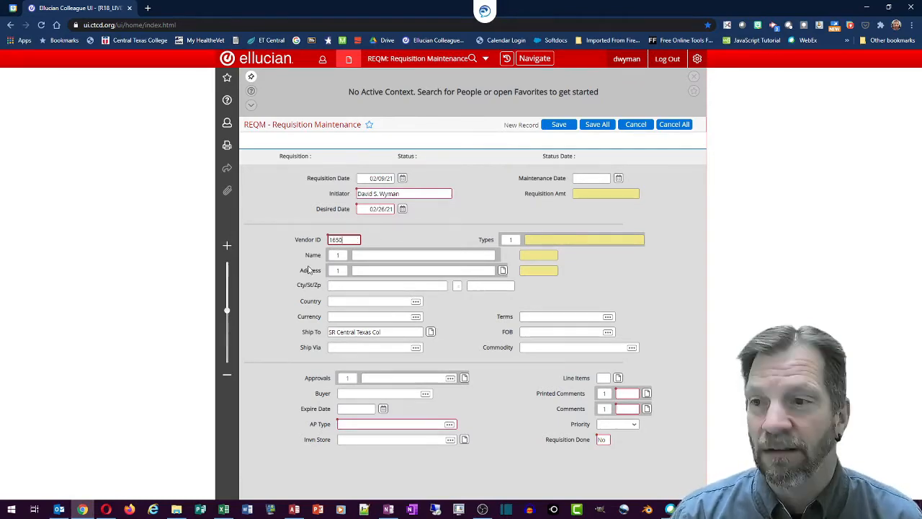
text(650)
key(Tab)
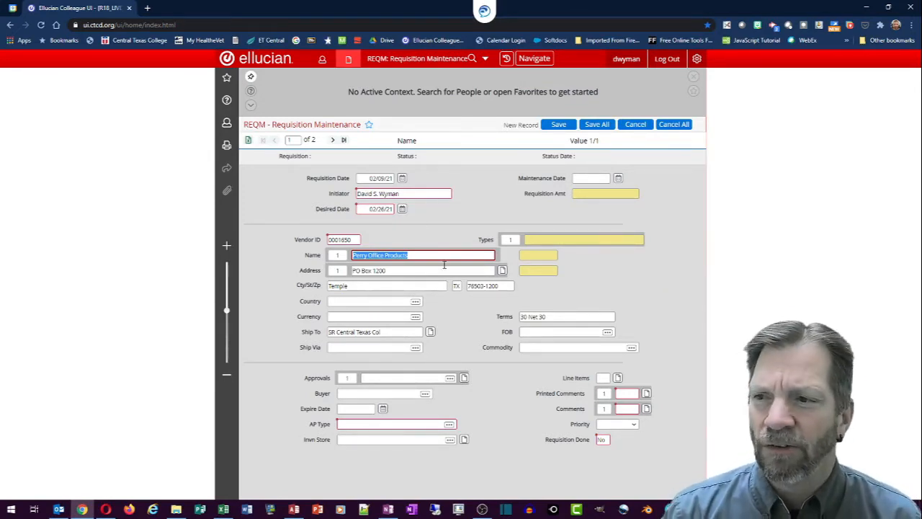
click(385, 425)
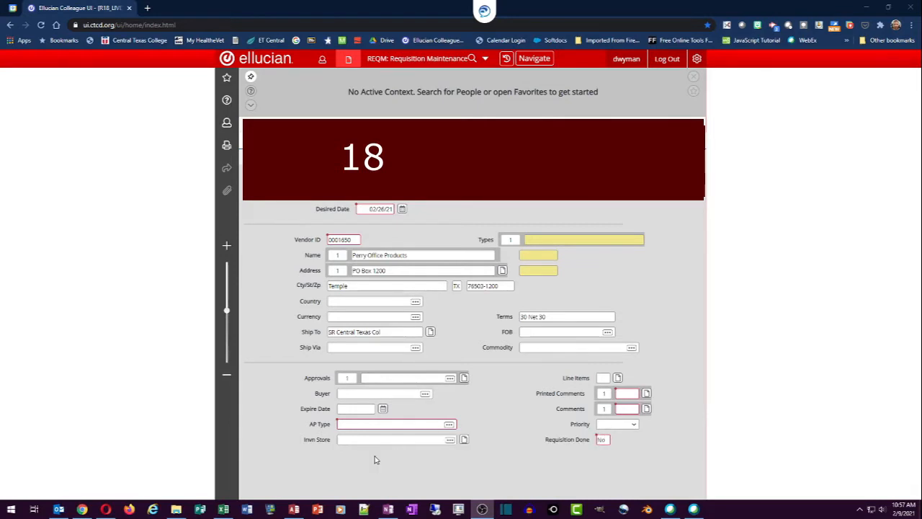
Set the AP Type to AP18 Systems--Regular AP.
click(365, 425)
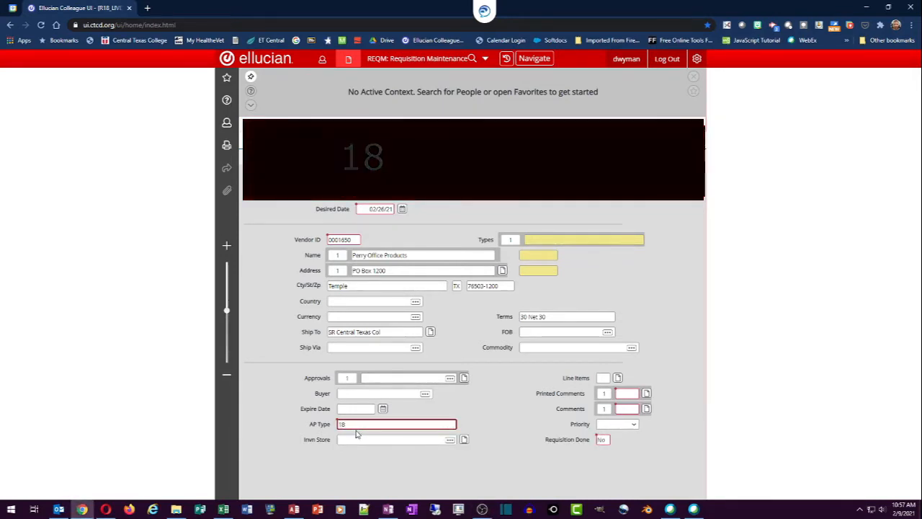
click(341, 379)
text(ap18)
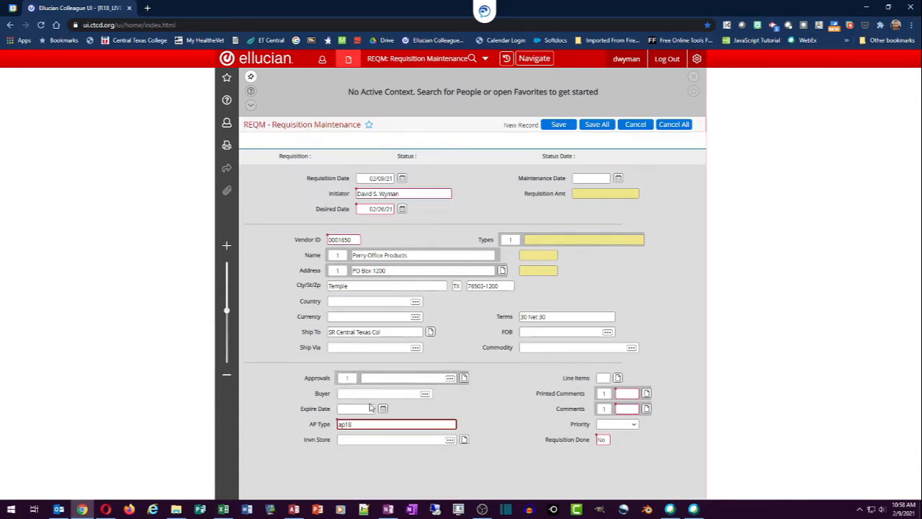
key(Tab)
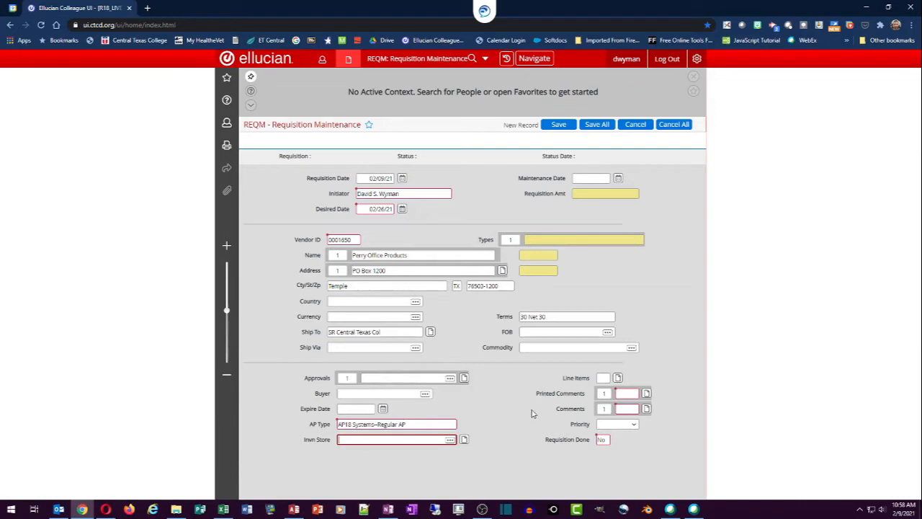
click(624, 394)
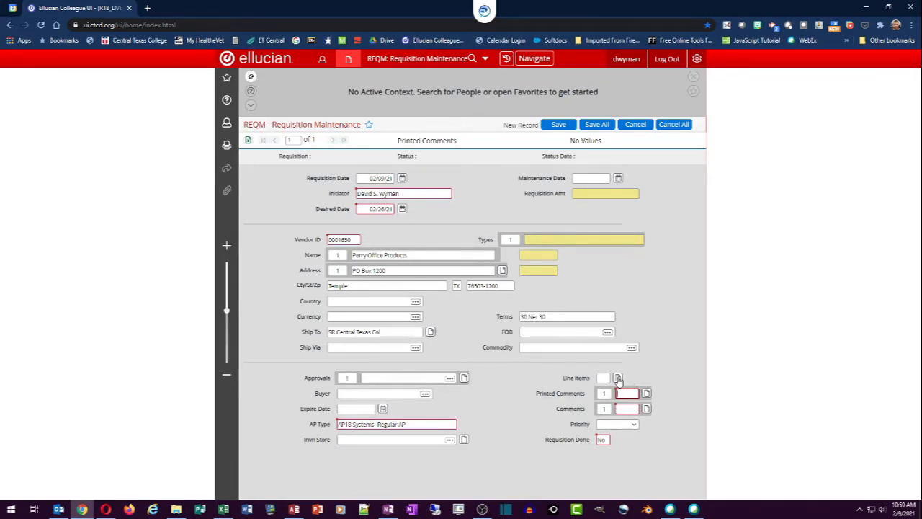
Open the requisition's line item list (RQIL) and the details for line item 1.
click(617, 378)
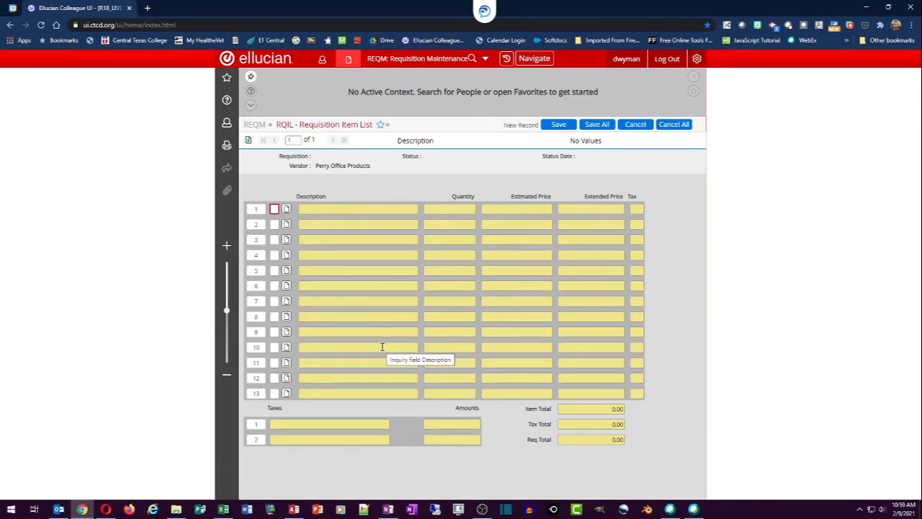
click(286, 211)
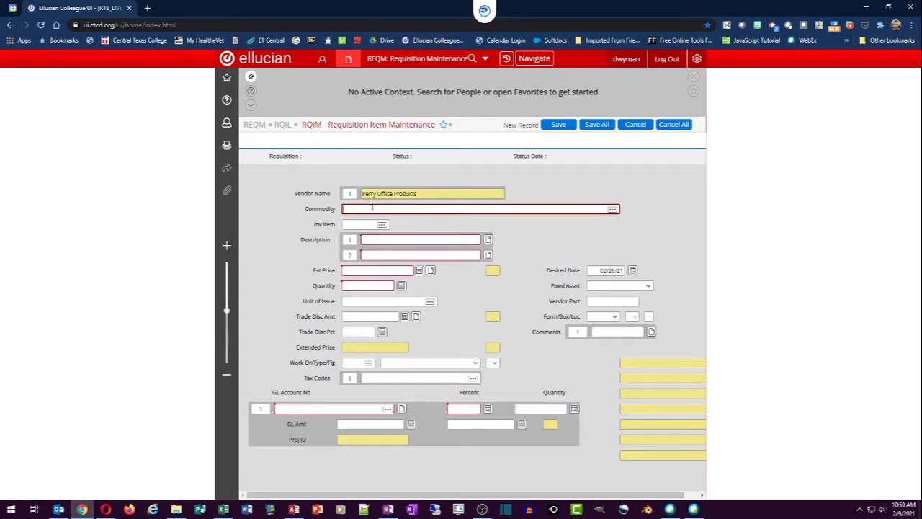
Describe item 1 as 'Item Number - 12345', 'Electronic Stapler', Red color, add a timestamp, and save.
click(407, 241)
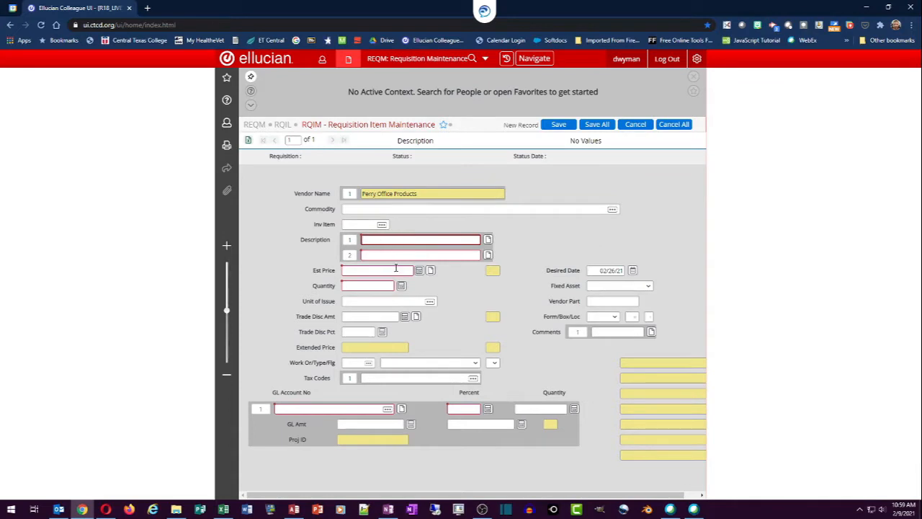
click(487, 242)
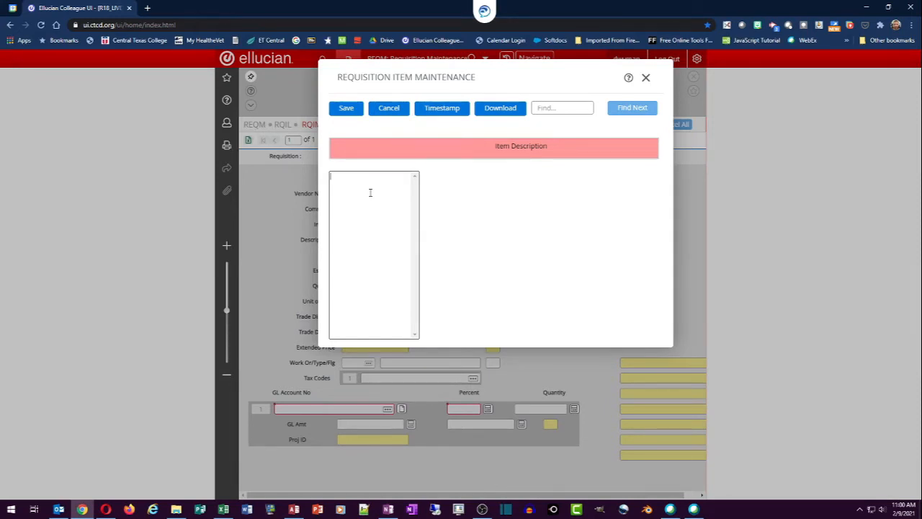
text(Item Number - 12345)
key(Return)
text(Electronic Stapler)
key(Return)
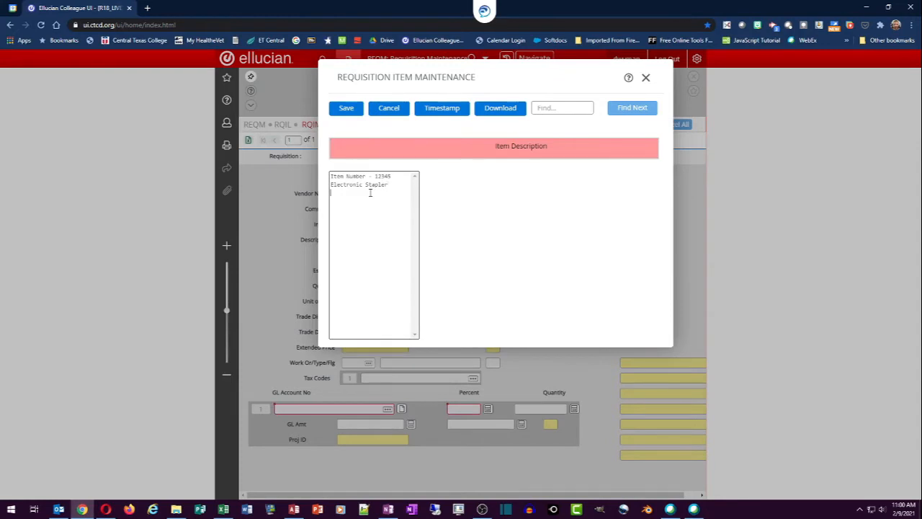
text(Red color)
click(434, 109)
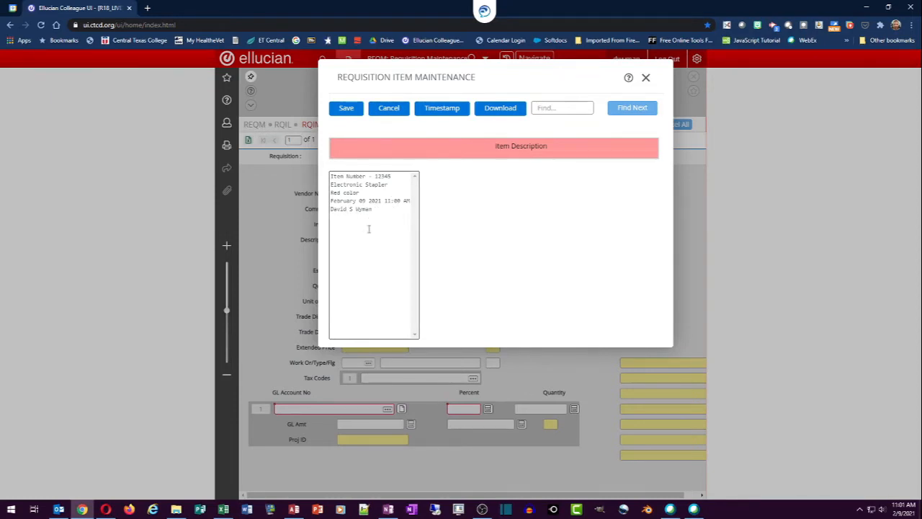
click(346, 111)
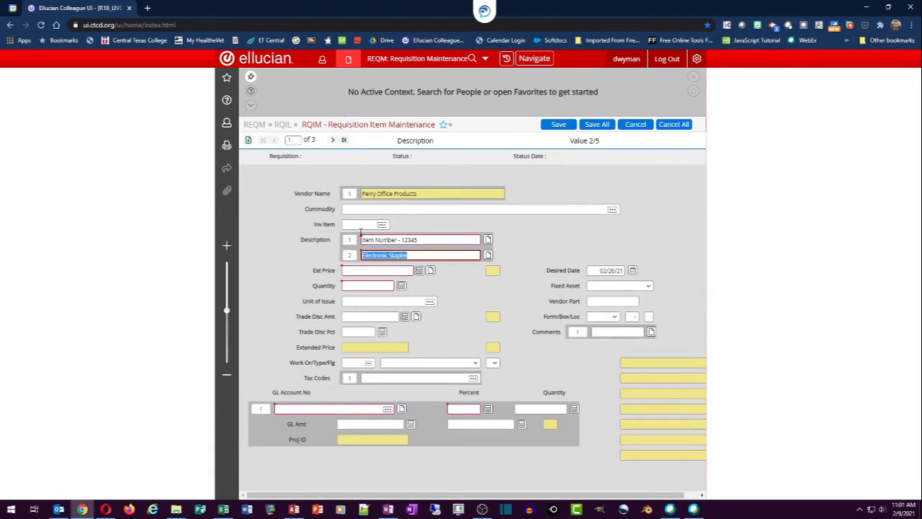
Give the stapler line an estimated price of 54.99 and quantity 1.
click(362, 270)
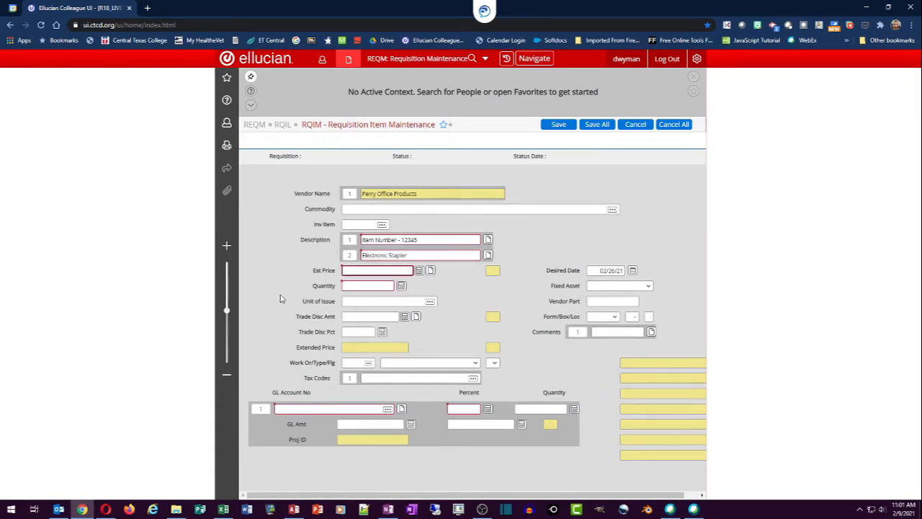
text(54.99)
click(351, 285)
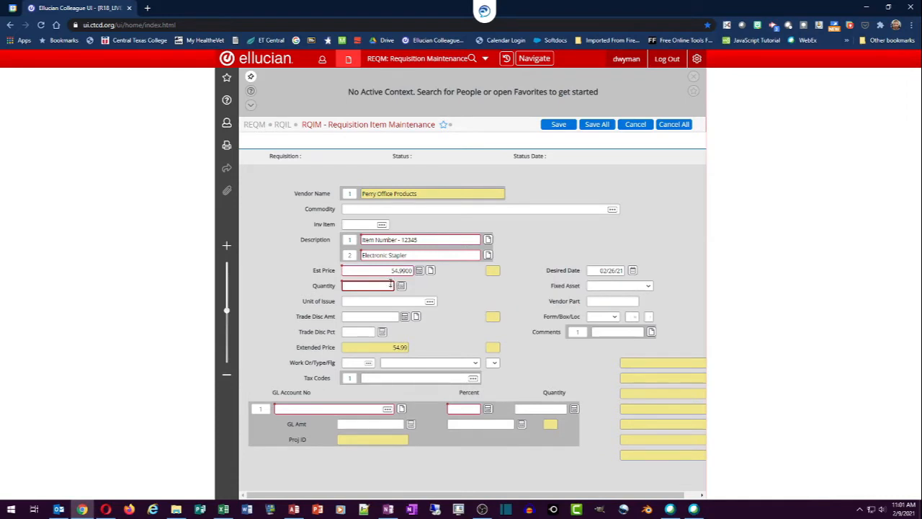
text(1)
click(314, 409)
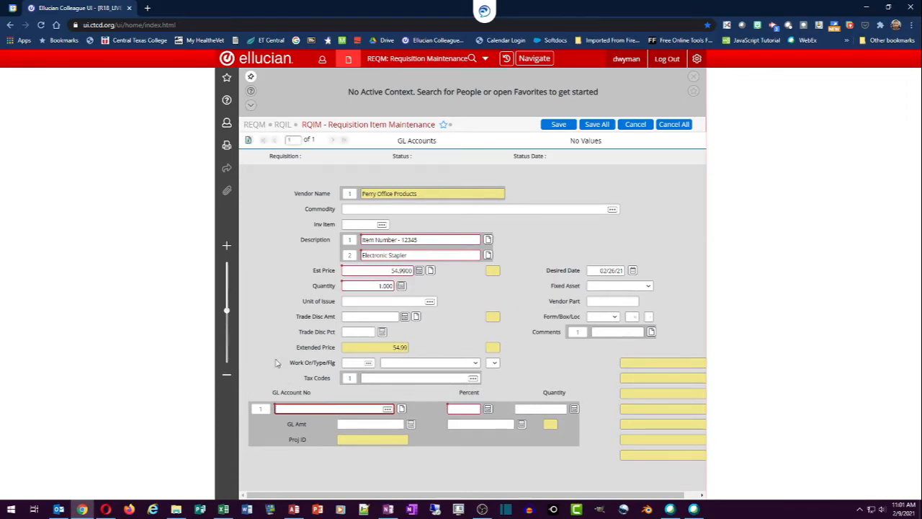
text(1)
text(15)
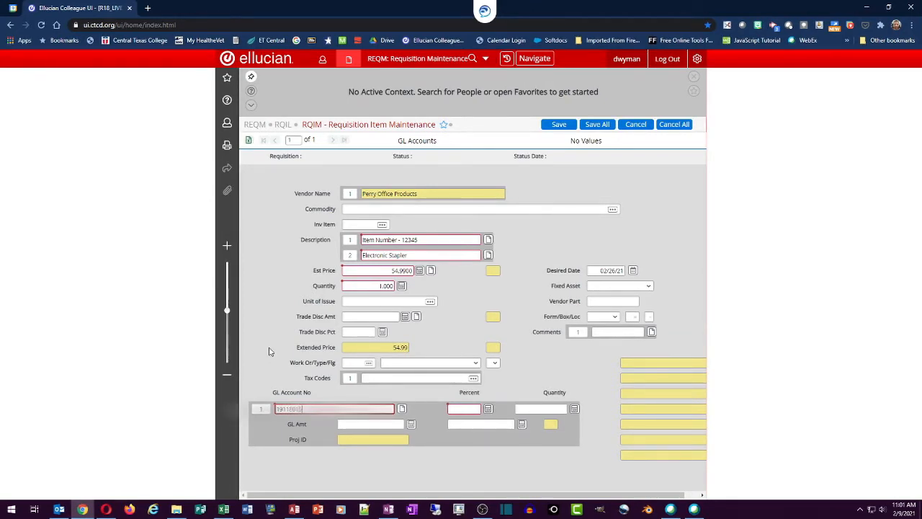
text(05130403)
key(Tab)
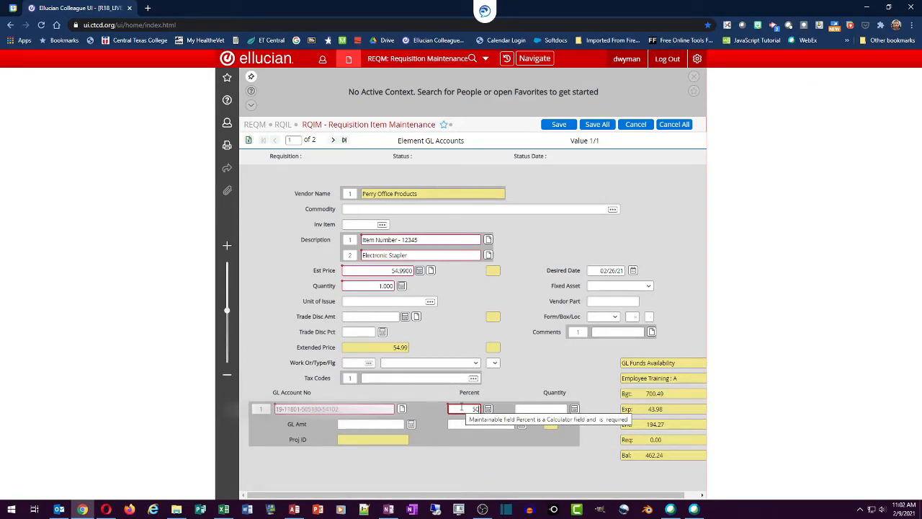
key(BackSpace)
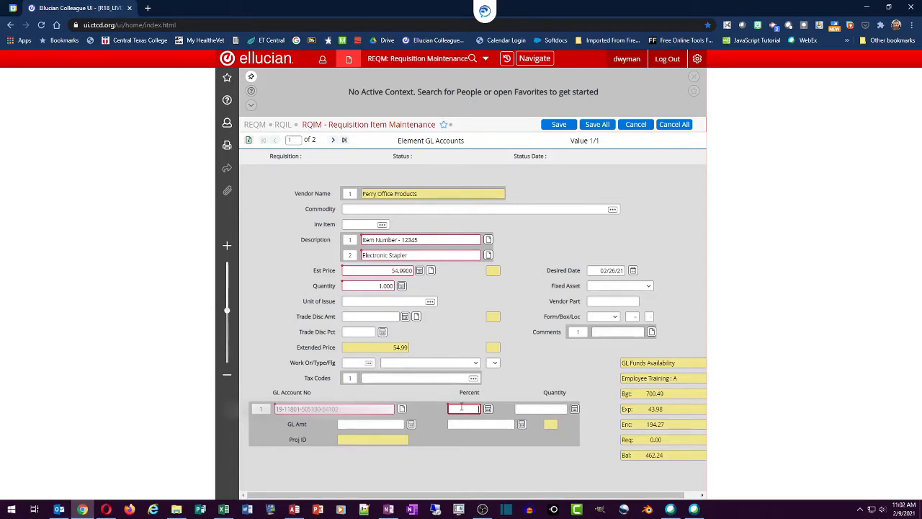
text(100)
key(Tab)
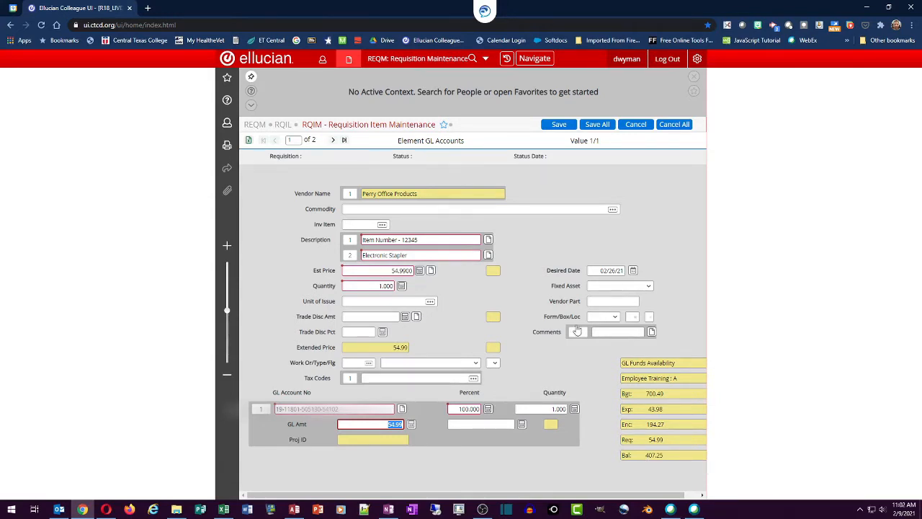
click(558, 126)
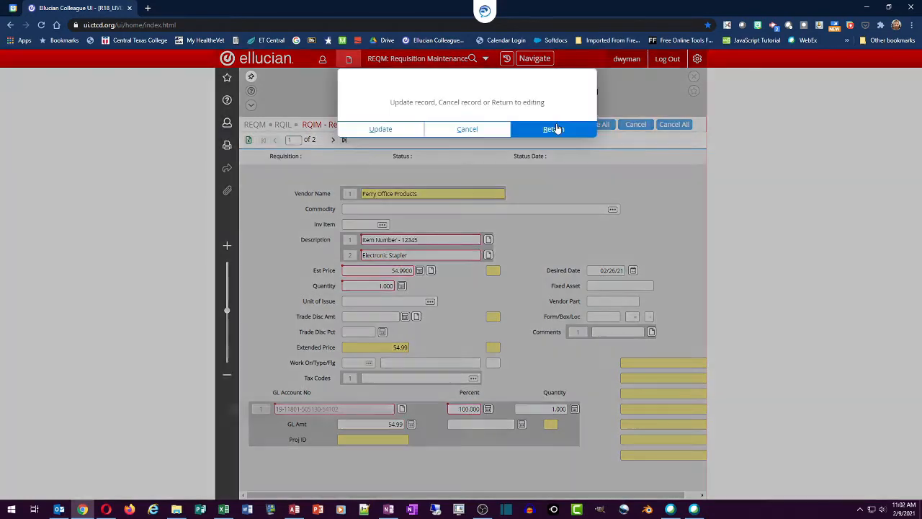
Confirm the update to save the stapler item, then bring up a blank description editor for the next item.
click(375, 132)
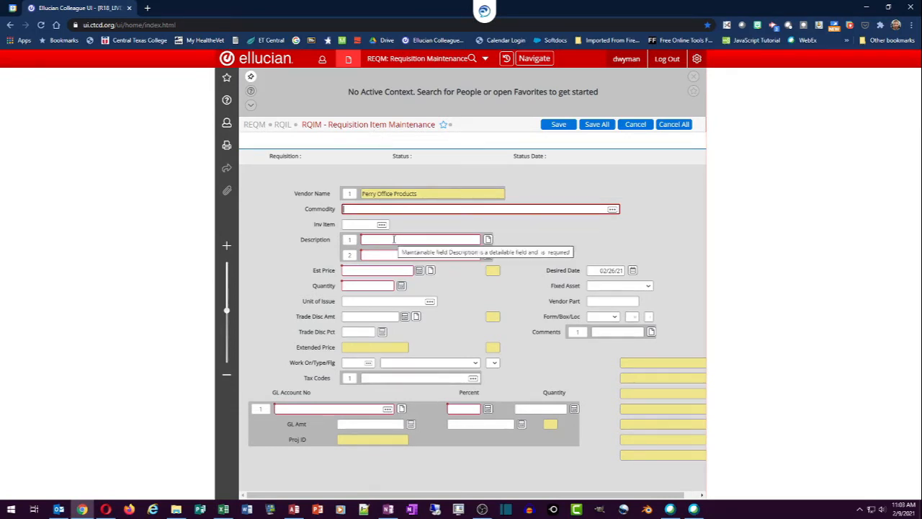
click(487, 241)
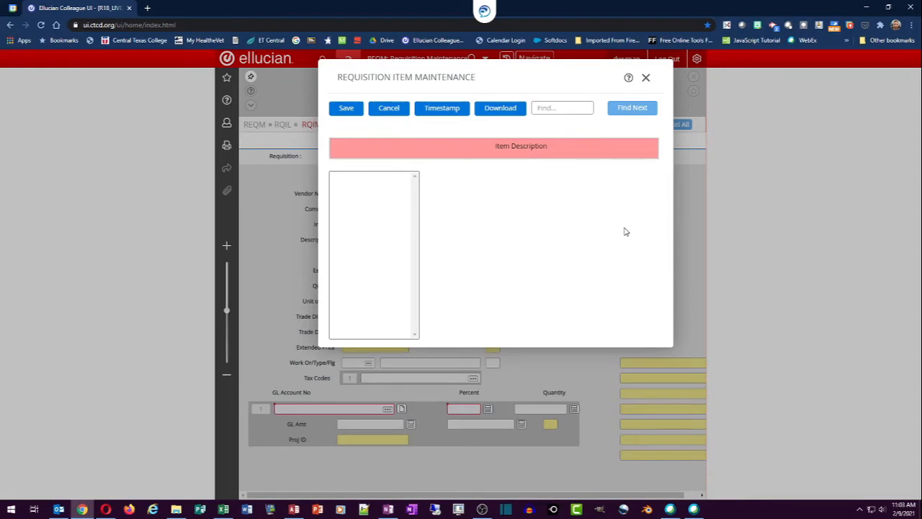
Enter the second item's description as 'Item number - 98765' and 'Wireless Headphones' and save it.
text(Item number - 98785)
key(Return)
text(Wirels)
key(BackSpace)
key(BackSpace)
key(BackSpace)
key(BackSpace)
text(Wirels)
text(ss Headphones)
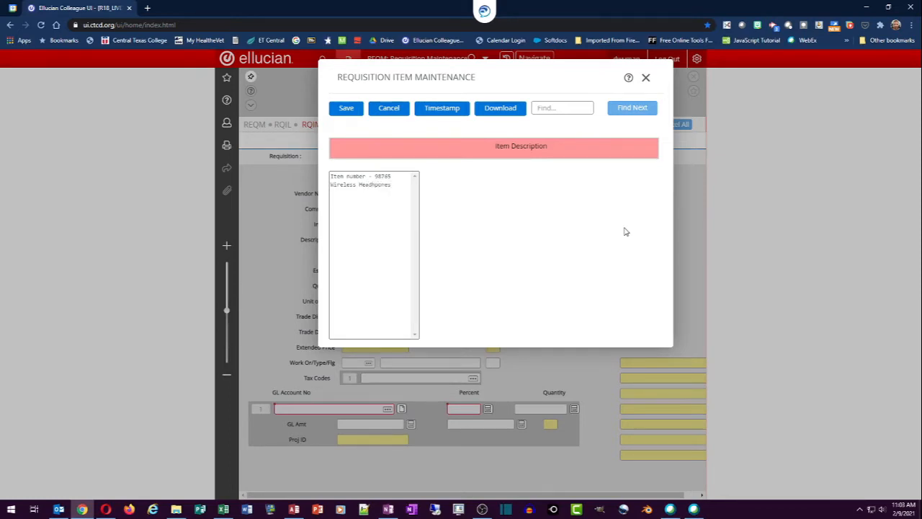
text(JLabs)
click(346, 108)
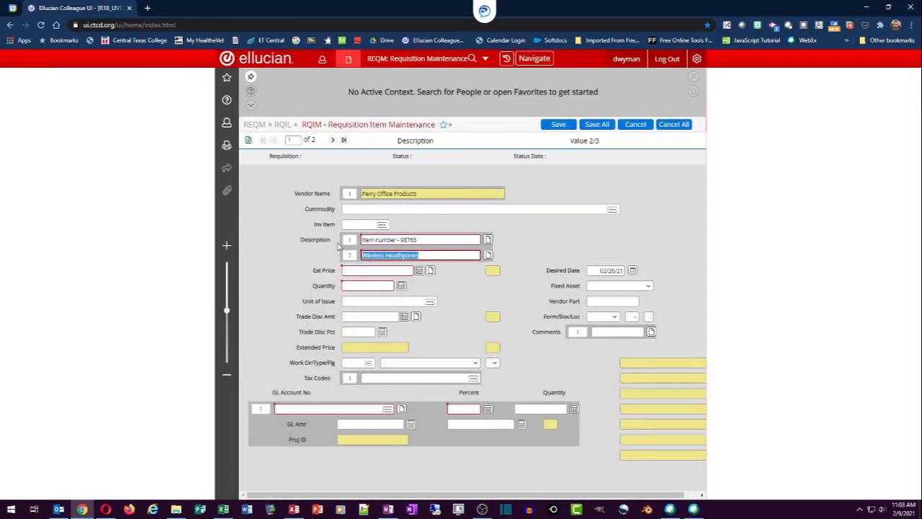
Give the headphones an estimated price of 65.95 and quantity 2, for an extended price of 131.90.
click(354, 270)
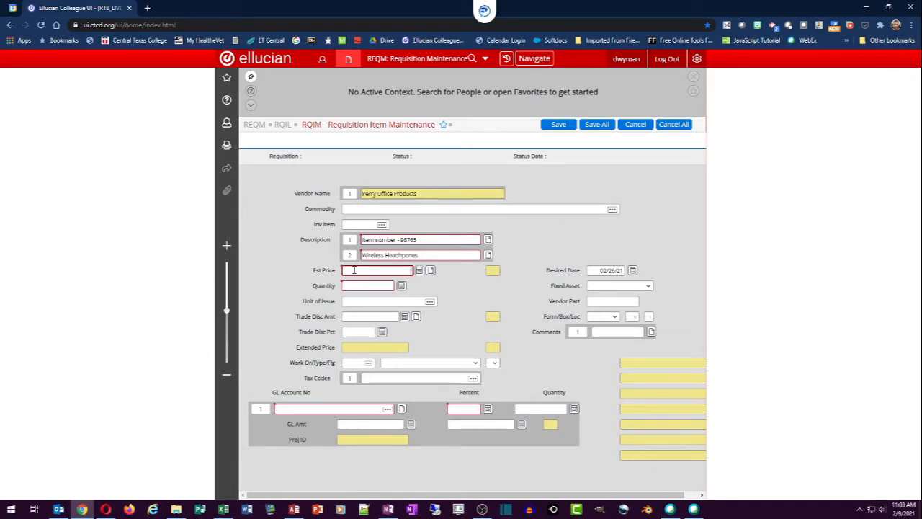
text(65)
text(.98)
key(BackSpace)
text(5)
key(Tab)
text(2)
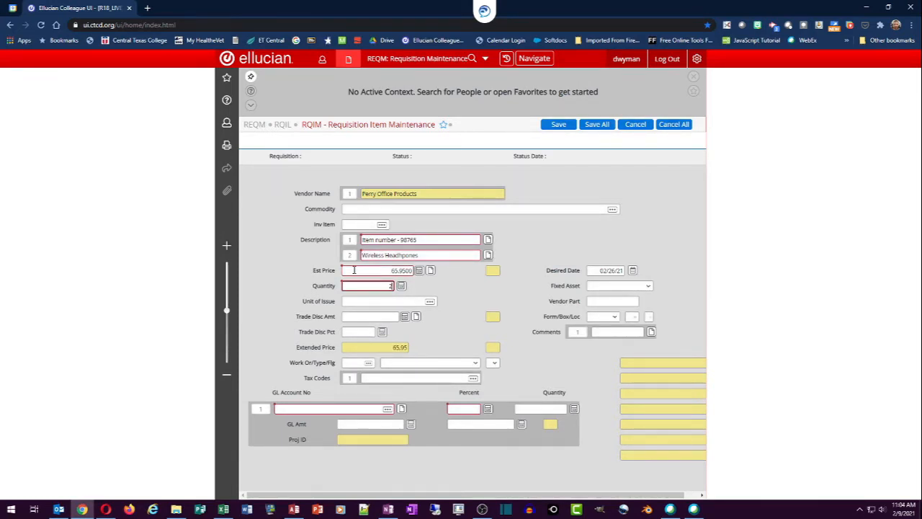
click(300, 408)
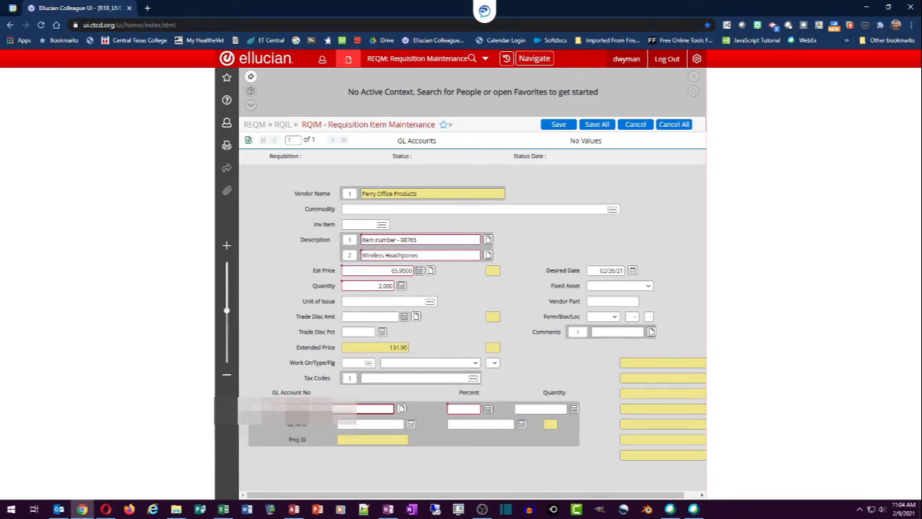
Charge the headphones 100% to the GL account and save the line item with Update.
key(Tab)
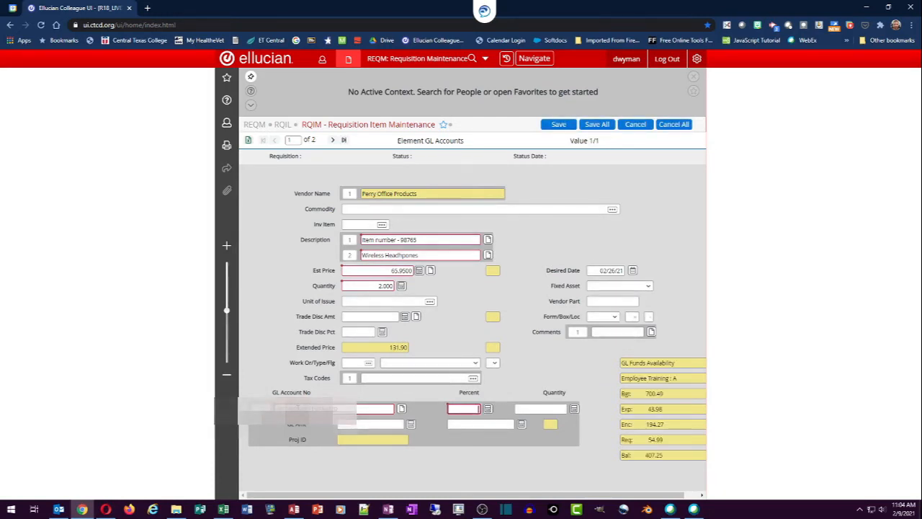
text(100)
key(Tab)
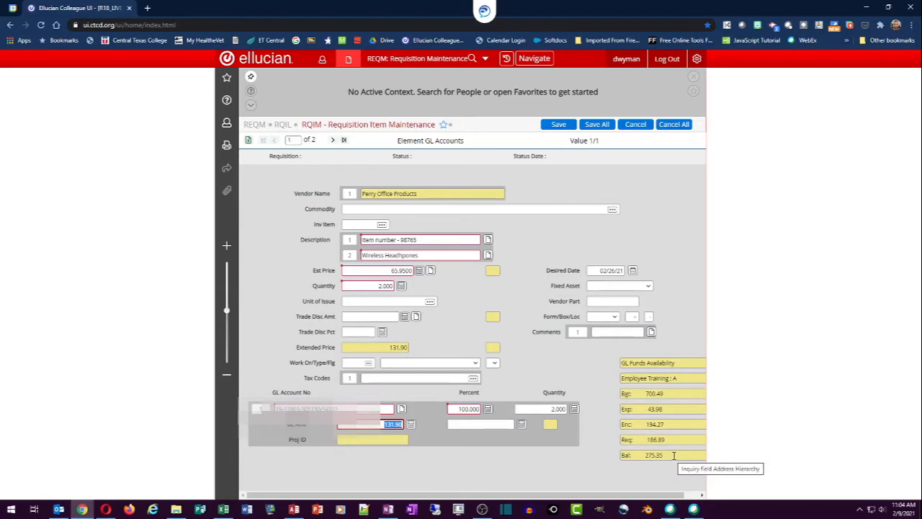
click(553, 126)
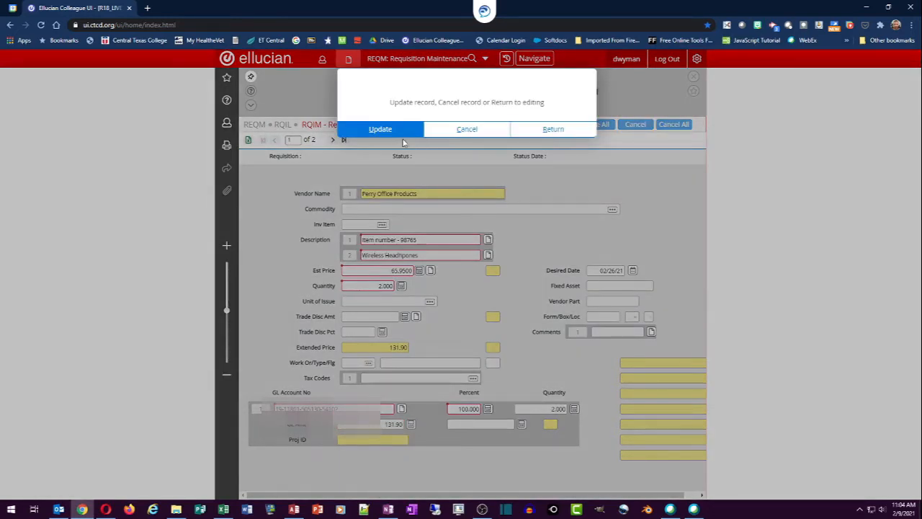
click(380, 133)
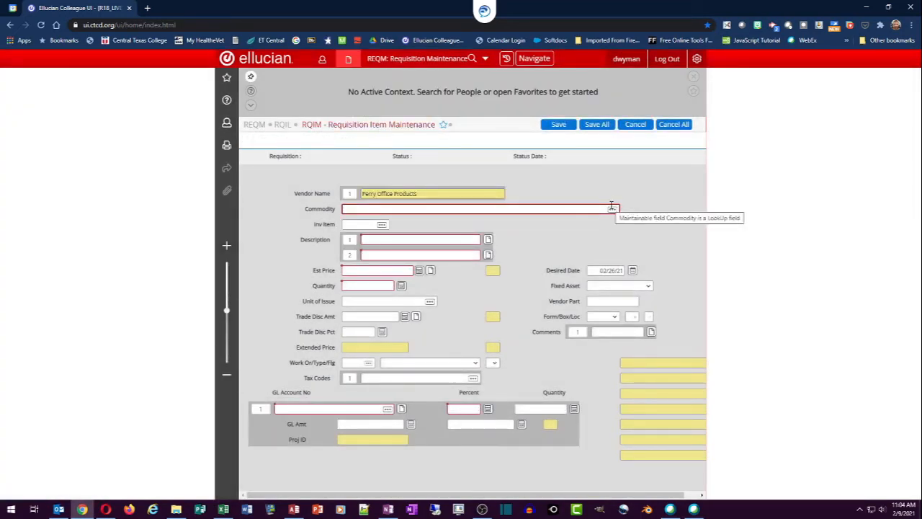
Discard the blank item form and return to the requisition, showing 2 items totalling 186.89.
click(636, 126)
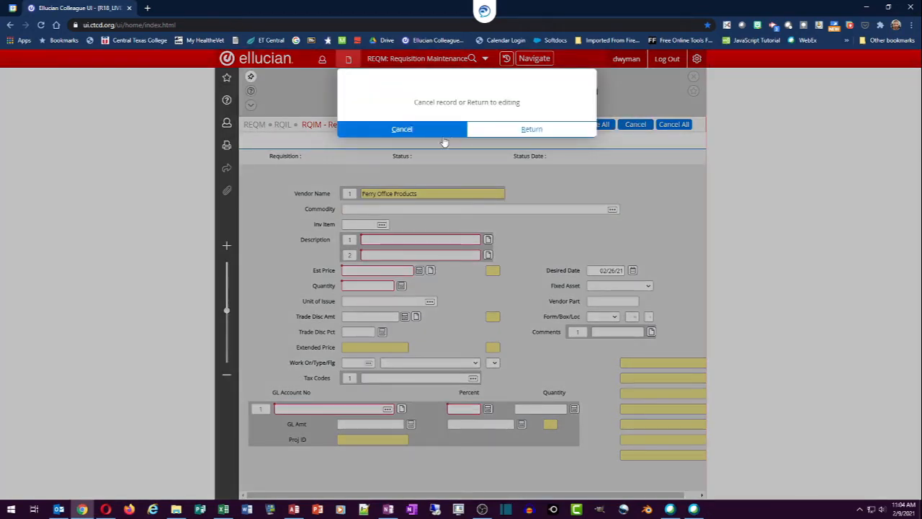
click(420, 131)
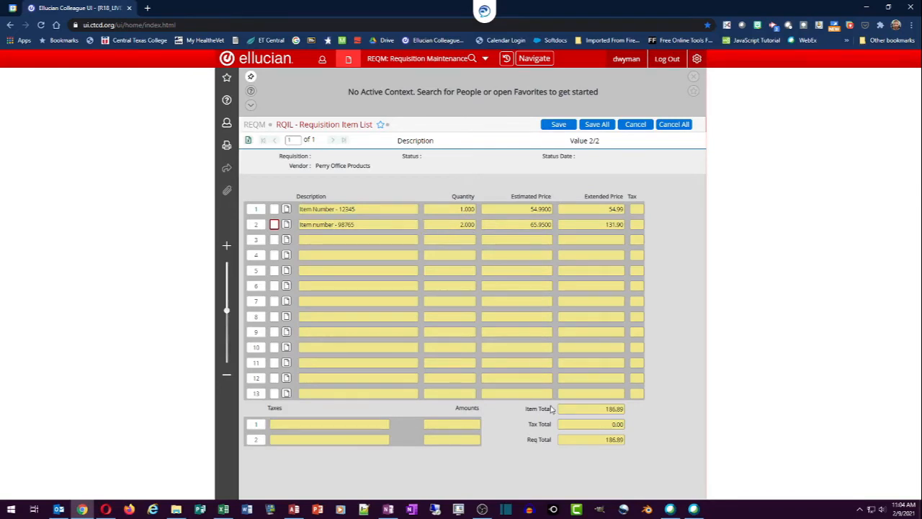
click(557, 127)
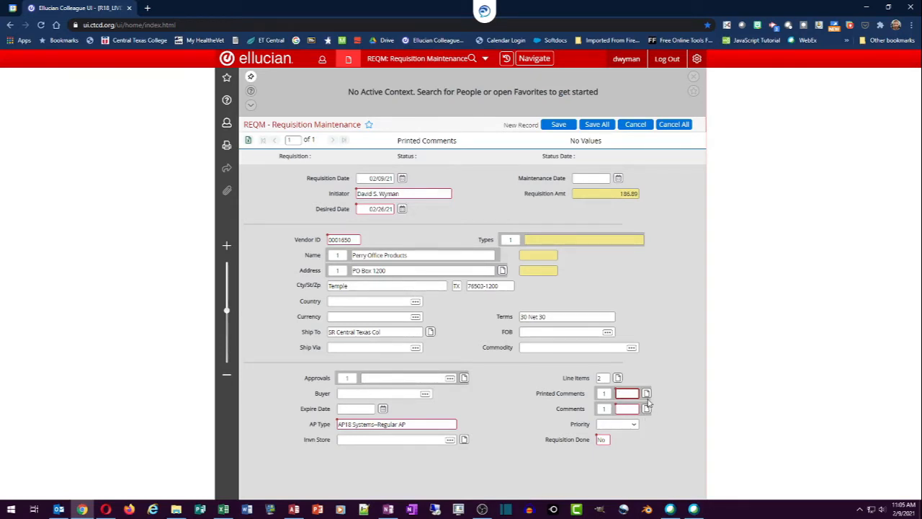
Open the requisition's Printed Comments editor.
click(646, 394)
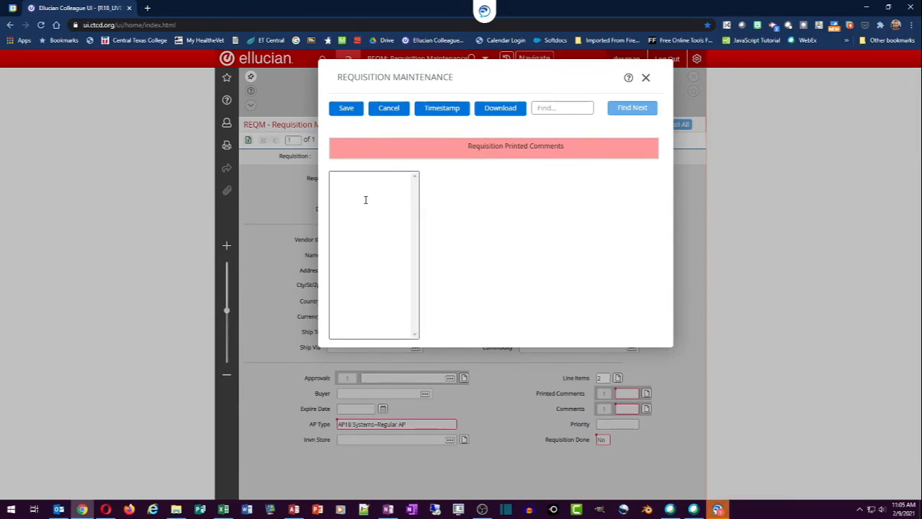
Type the printed comment 'Employee Training & Technology/1381/155/C135' followed by 'Issue Check'.
text(ERG10)
text(yee Training )
text(& Technol)
text(ogy)
text(/)
text(1381)
text(/)
text(155)
text(/)
text(C13)
text(5)
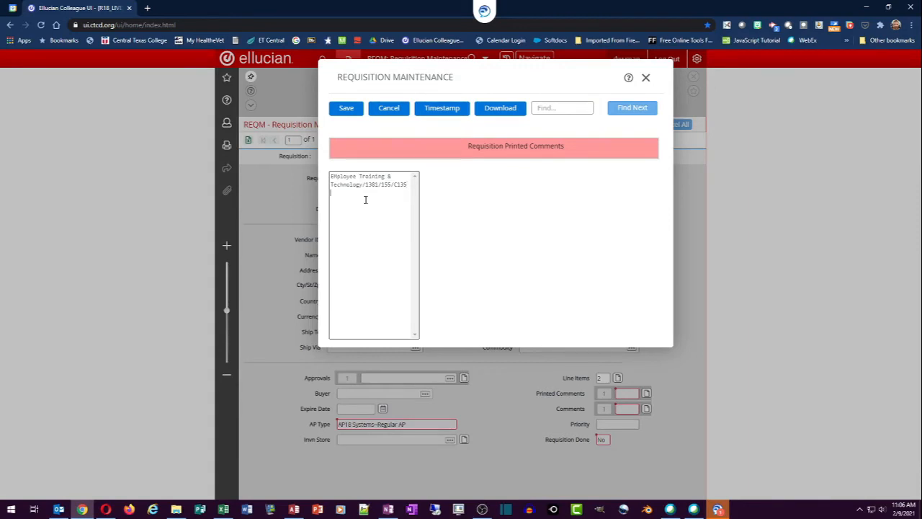
text(issue Check)
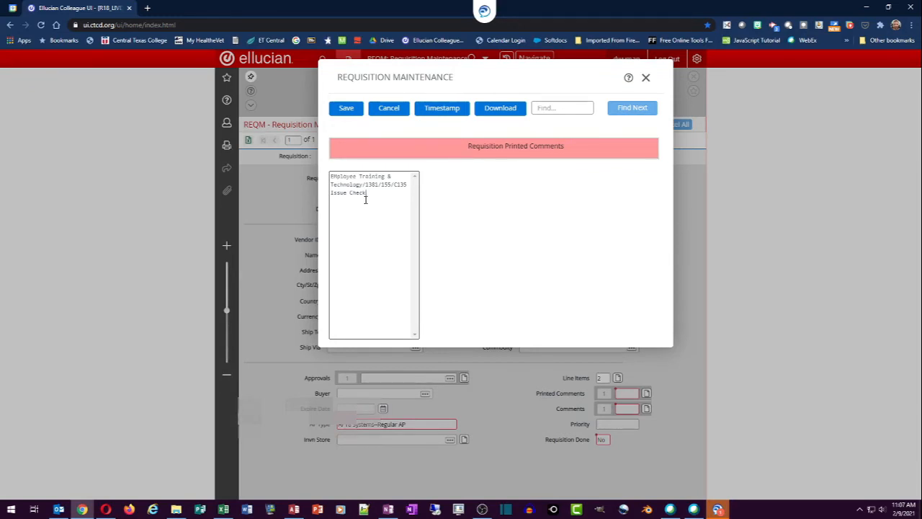
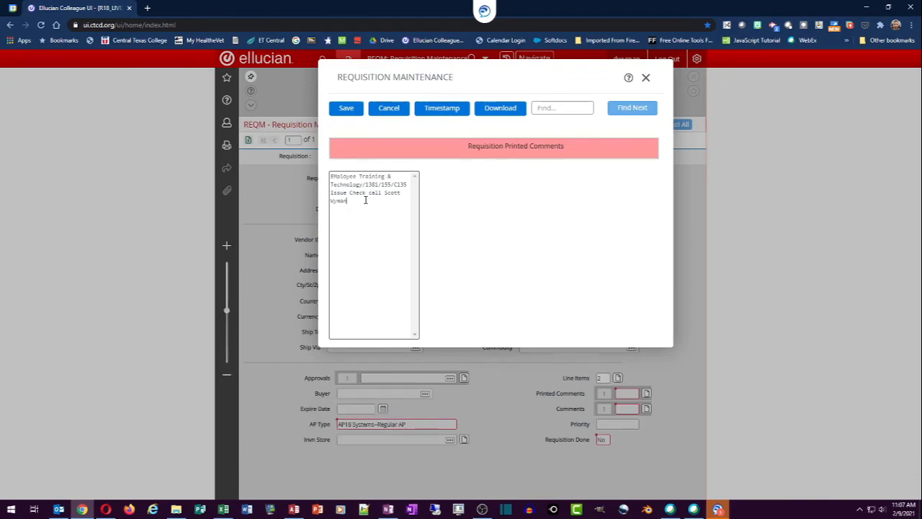
Continue the Issue Check note with the contact's name and phone extension for check pick-up.
text(at ext. 3383 for check pick up)
Delete the Issue Check sentence, correct 'EMployee' to 'Employee', and save the printed comment.
key(BackSpace)
key(BackSpace)
key(BackSpace)
key(BackSpace)
key(BackSpace)
key(BackSpace)
key(BackSpace)
drag(329, 193, 353, 210)
key(BackSpace)
click(336, 176)
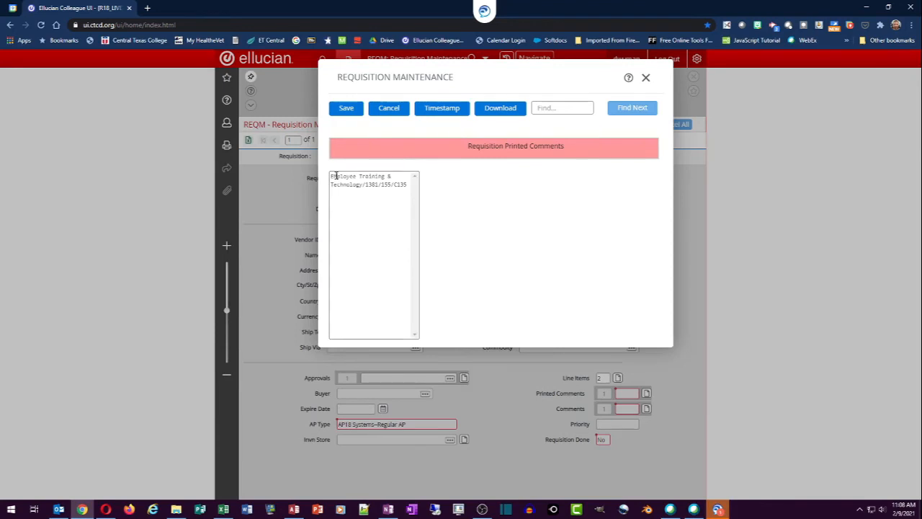
key(BackSpace)
text(m)
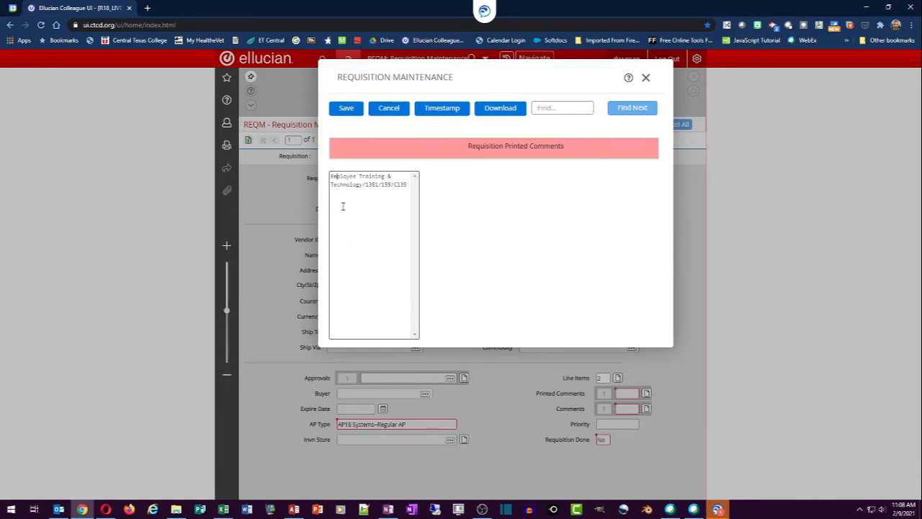
click(346, 110)
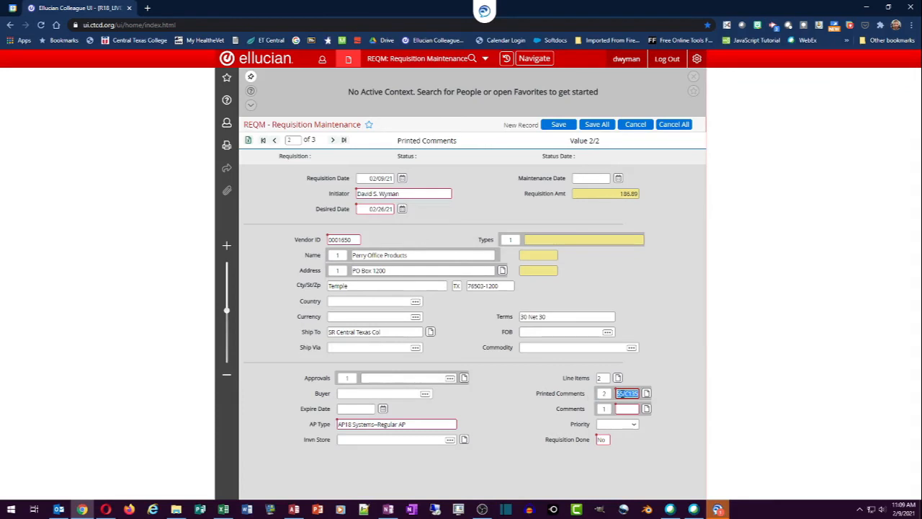
Add and save the requisition comment 'Items required for Training & Technology to Function'.
click(645, 409)
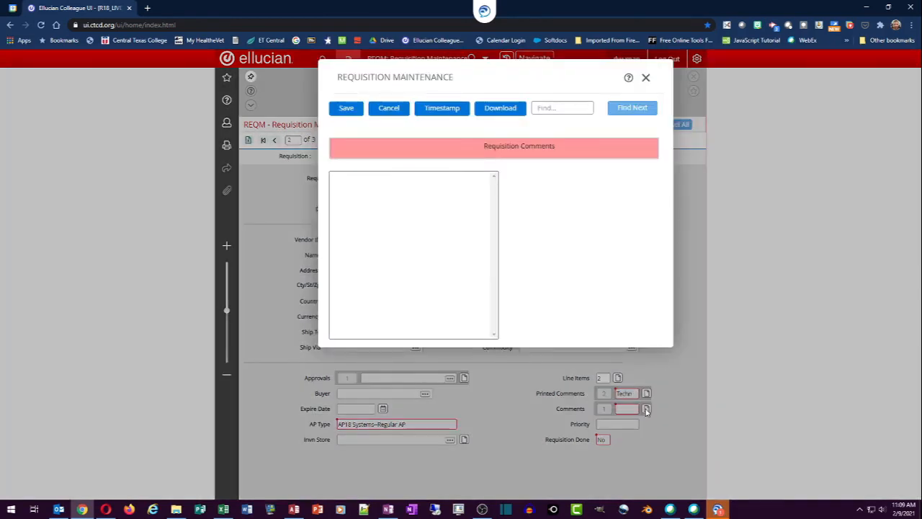
click(386, 276)
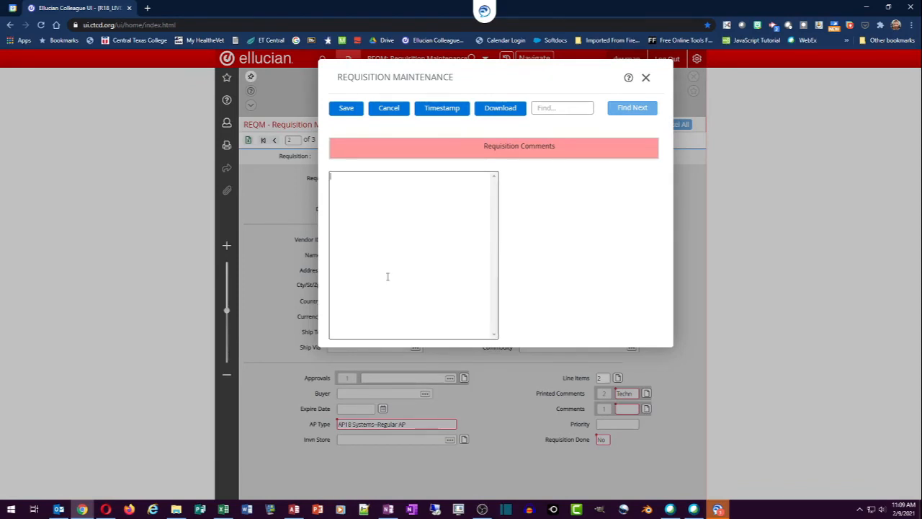
text(Items required for Training & Technology to )
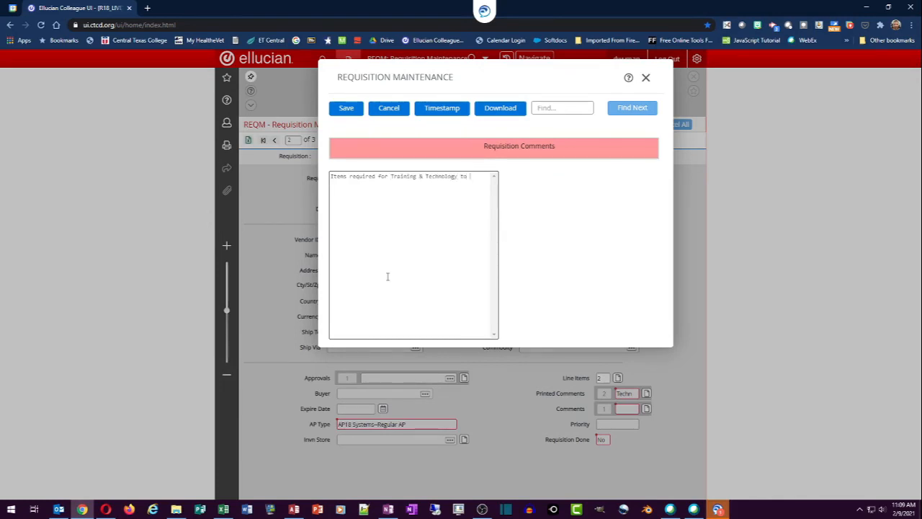
text(Function.)
click(345, 111)
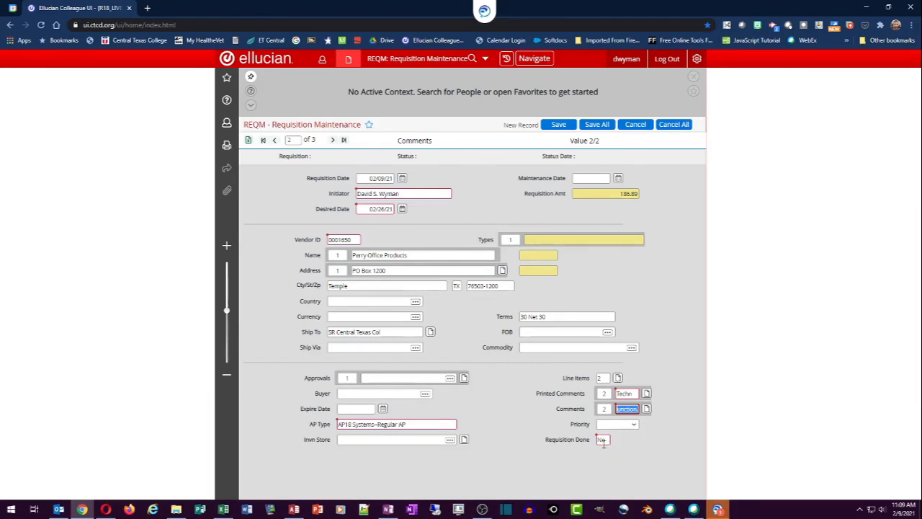
click(604, 441)
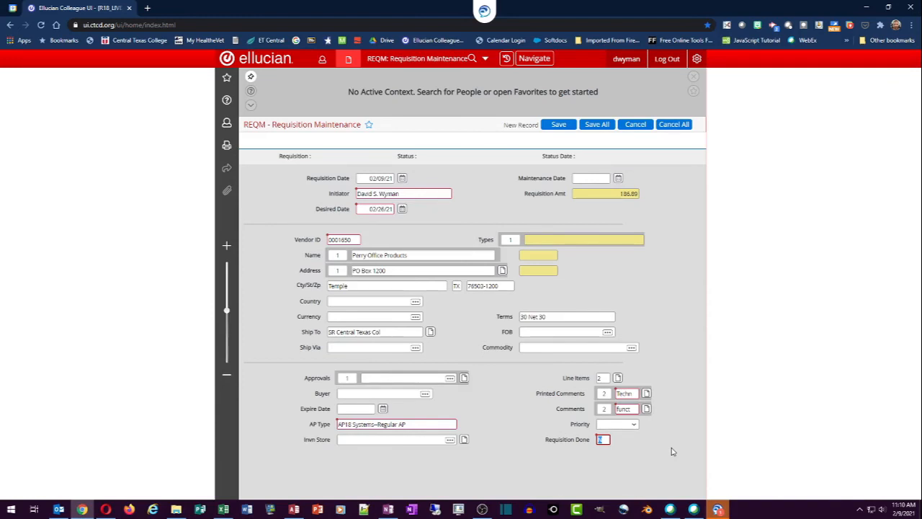
key(alt+Tab)
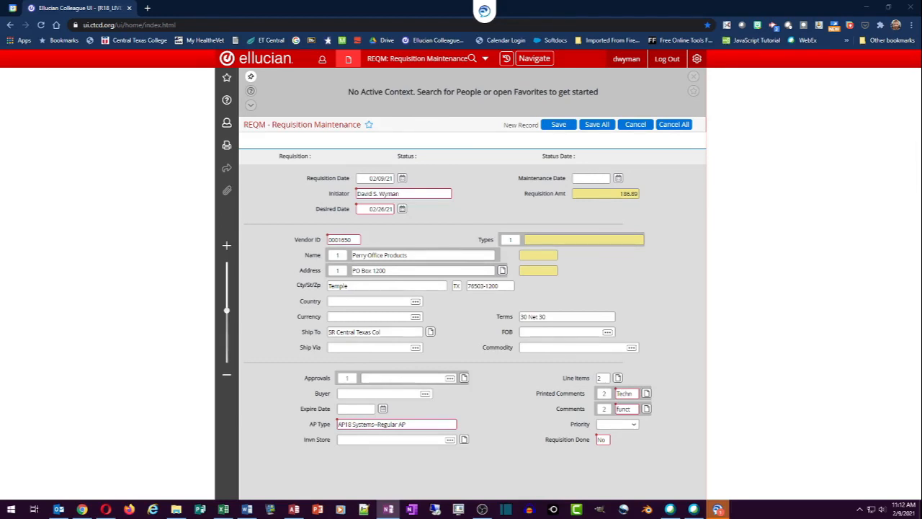
click(599, 439)
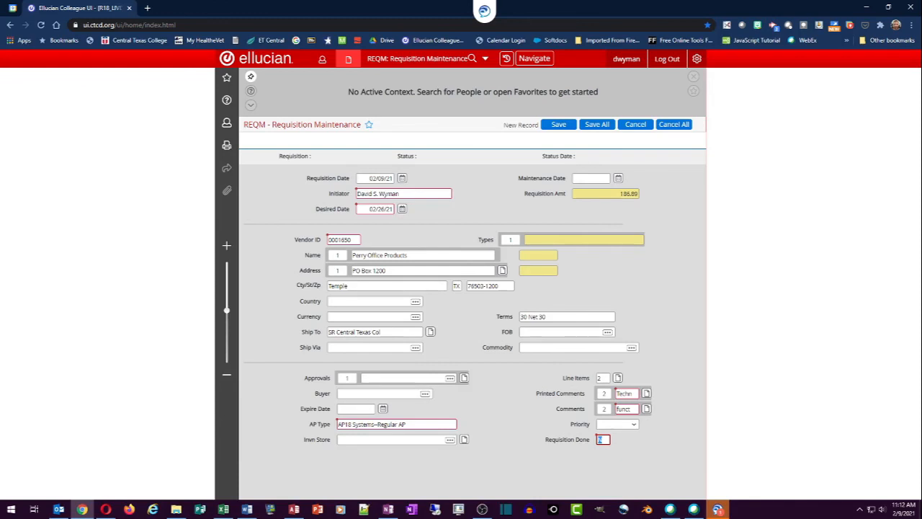
click(481, 509)
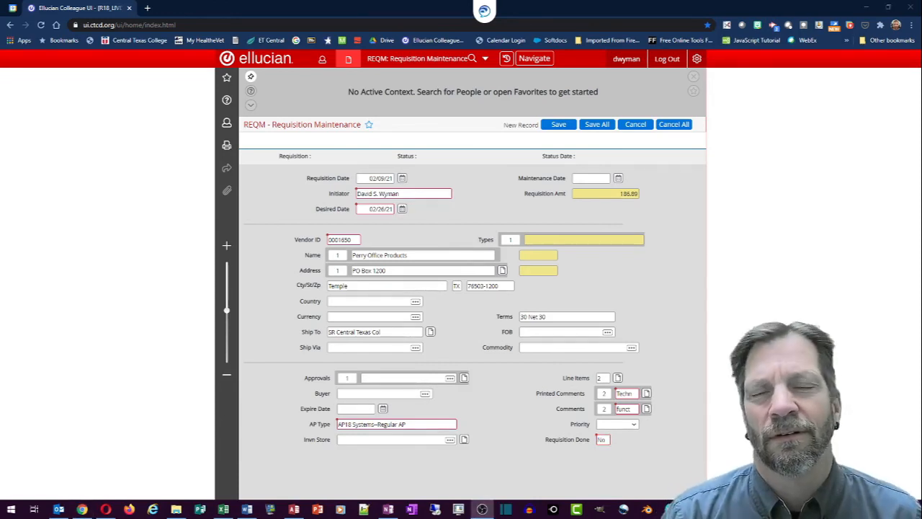